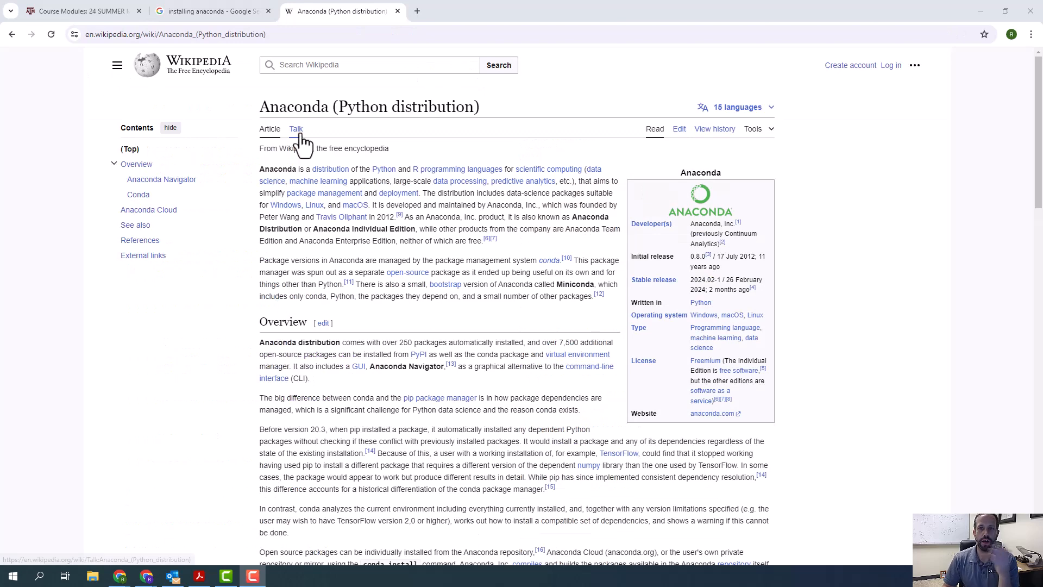
{"action": "left_click_drag", "start_coordinate": [261, 106], "coordinate": [479, 107]}
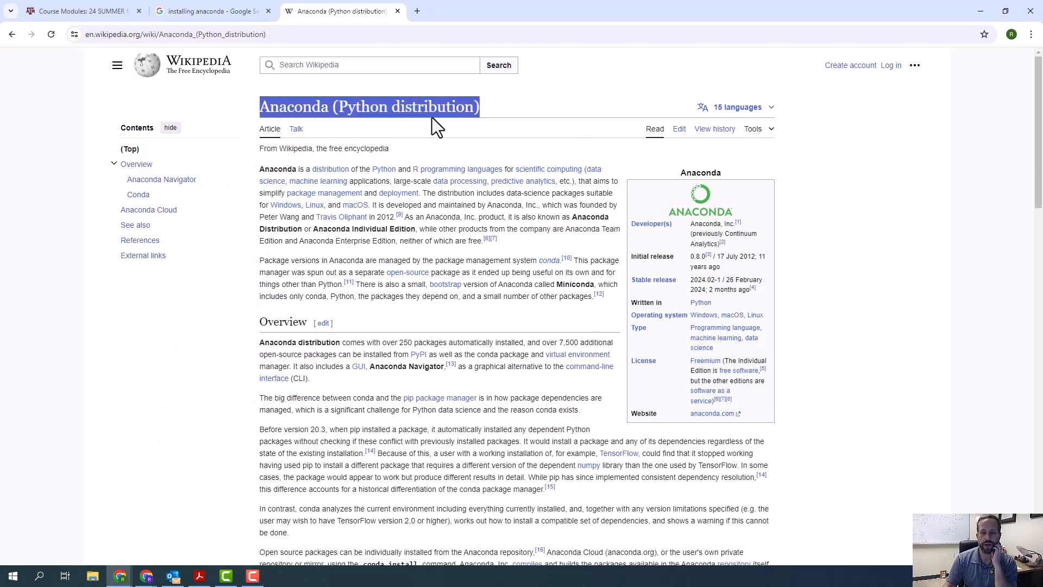
{"action": "left_click", "coordinate": [427, 154]}
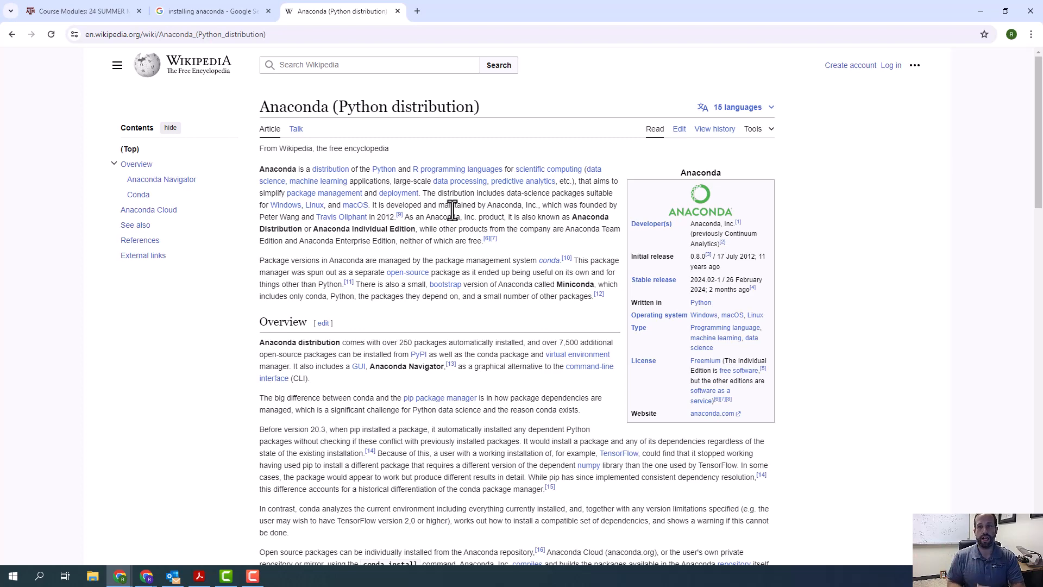
- Open the Installing on Windows page of the Anaconda documentation from the "installing anaconda" Google results
{"action": "left_click", "coordinate": [213, 9]}
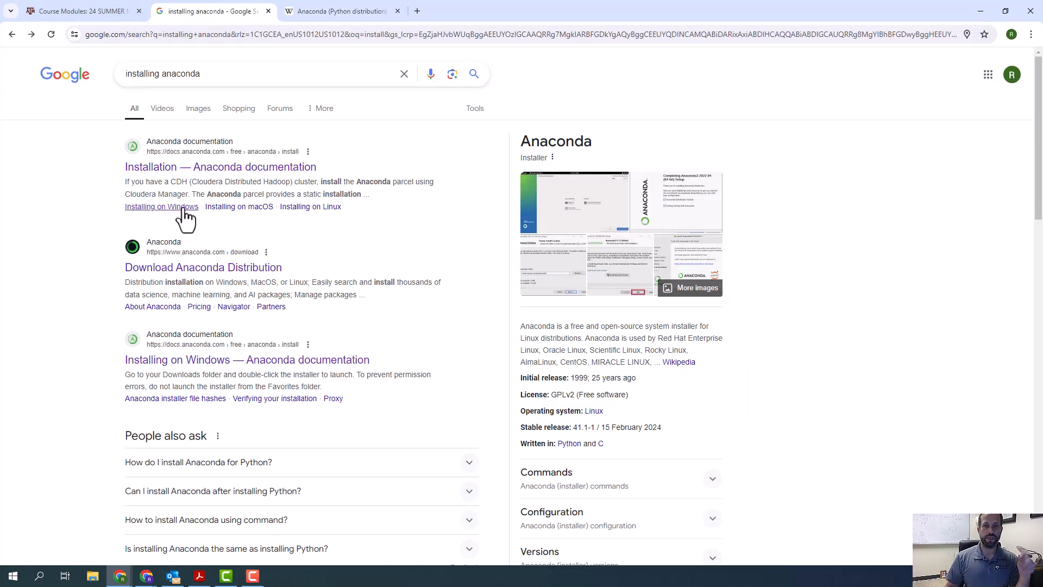
{"action": "left_click", "coordinate": [191, 175]}
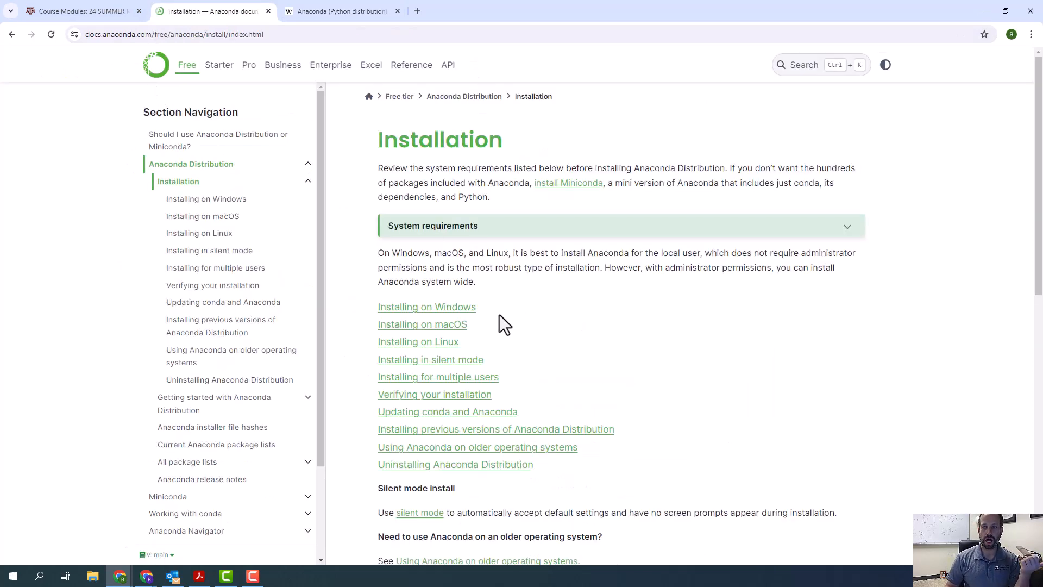
{"action": "left_click", "coordinate": [435, 313]}
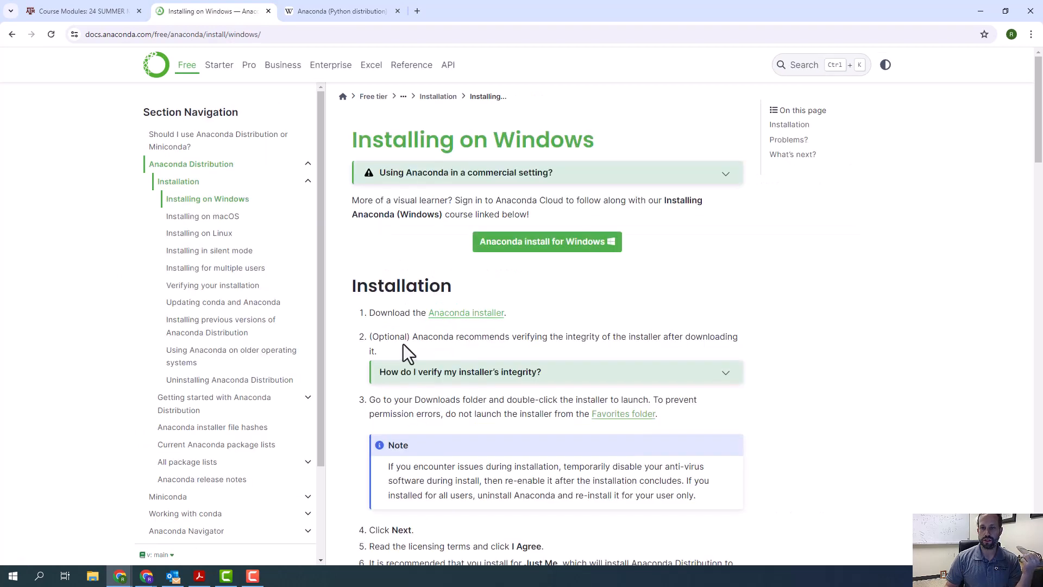
- Download the Anaconda Distribution installer for Windows, skipping registration, and dismiss the guide pop-up
{"action": "left_click", "coordinate": [464, 313]}
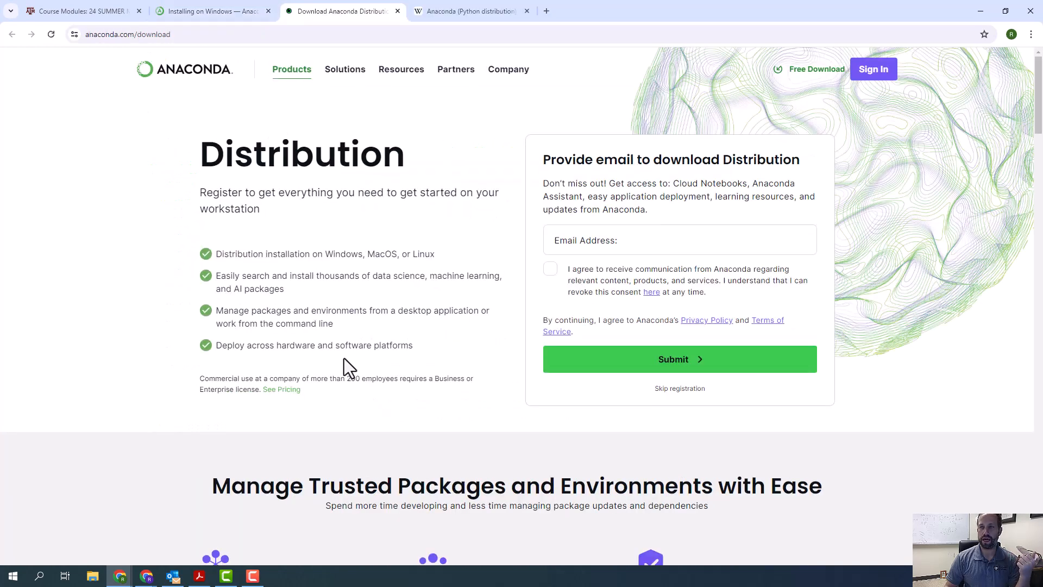
{"action": "left_click", "coordinate": [680, 389]}
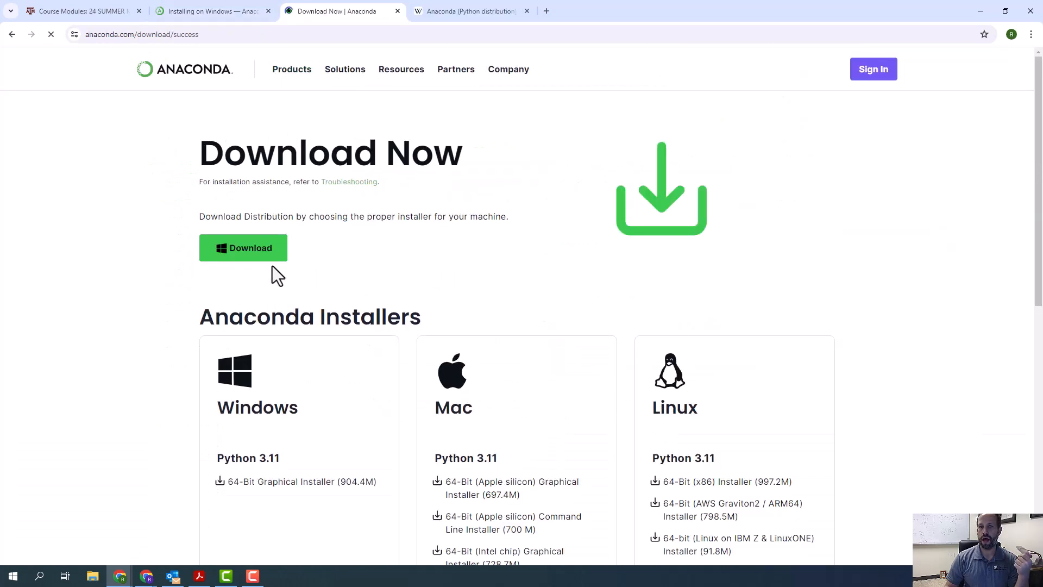
{"action": "left_click", "coordinate": [255, 251]}
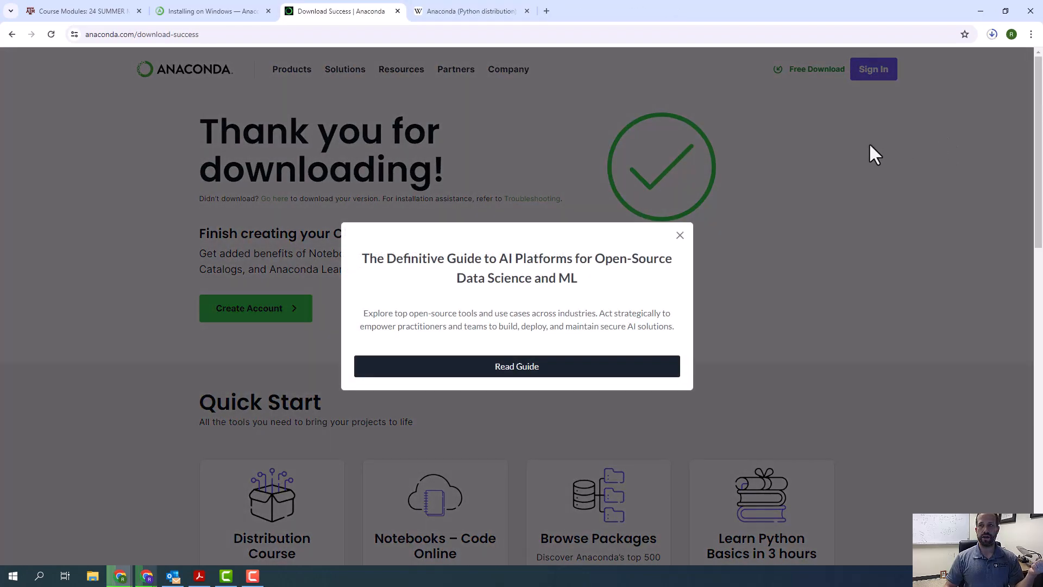
{"action": "left_click", "coordinate": [679, 236]}
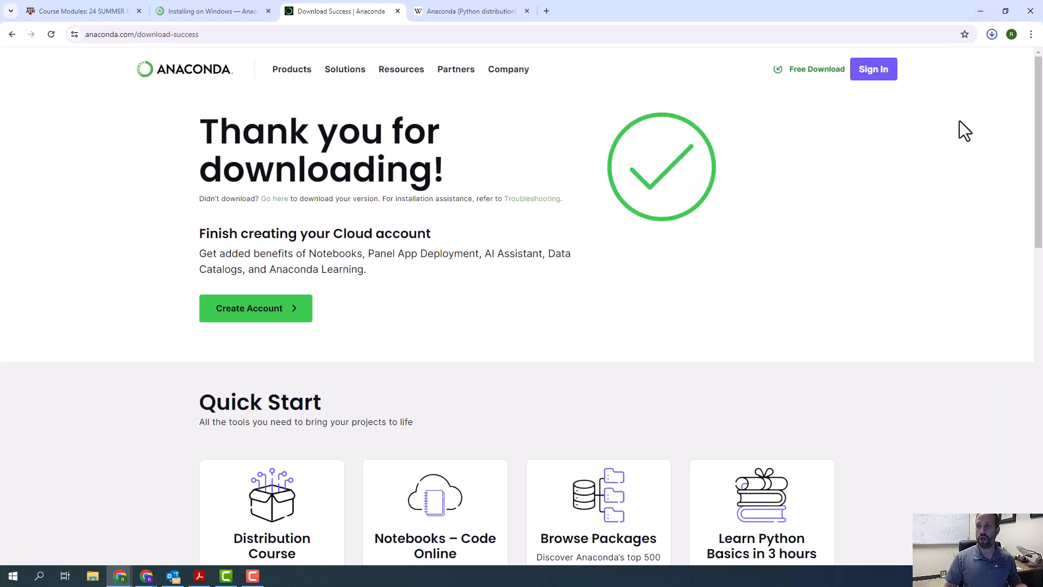
- Try to launch the downloaded Anaconda3-2024.02-1 Windows installer from the browser's recent download history
{"action": "left_click", "coordinate": [992, 37]}
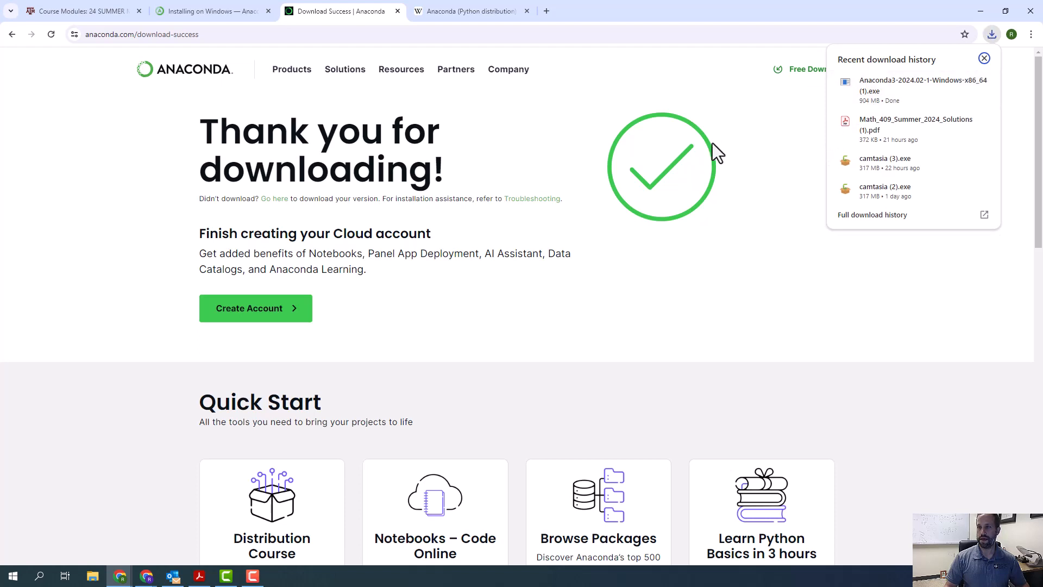
{"action": "left_click", "coordinate": [983, 58]}
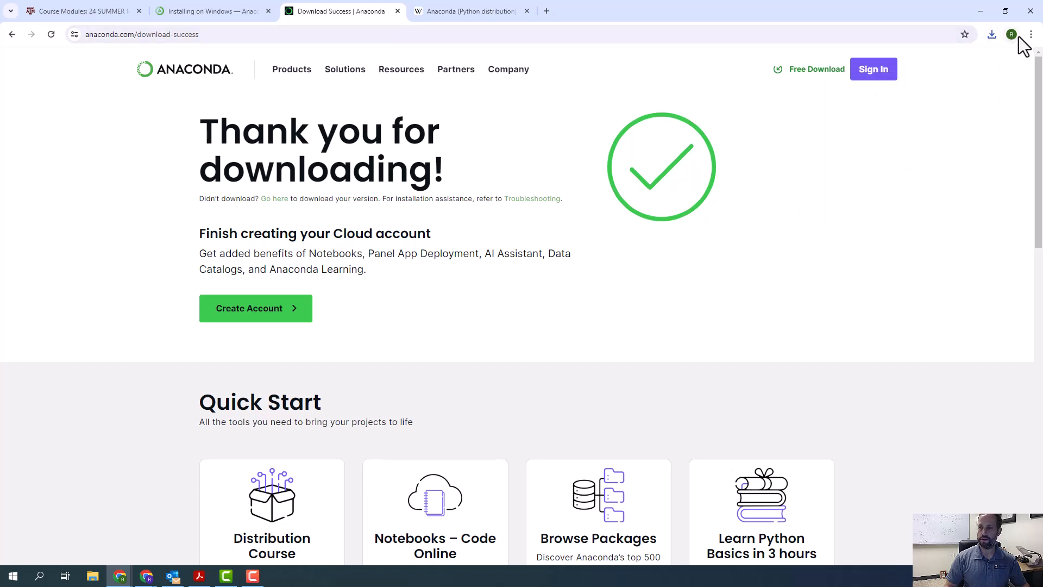
{"action": "left_click", "coordinate": [993, 37]}
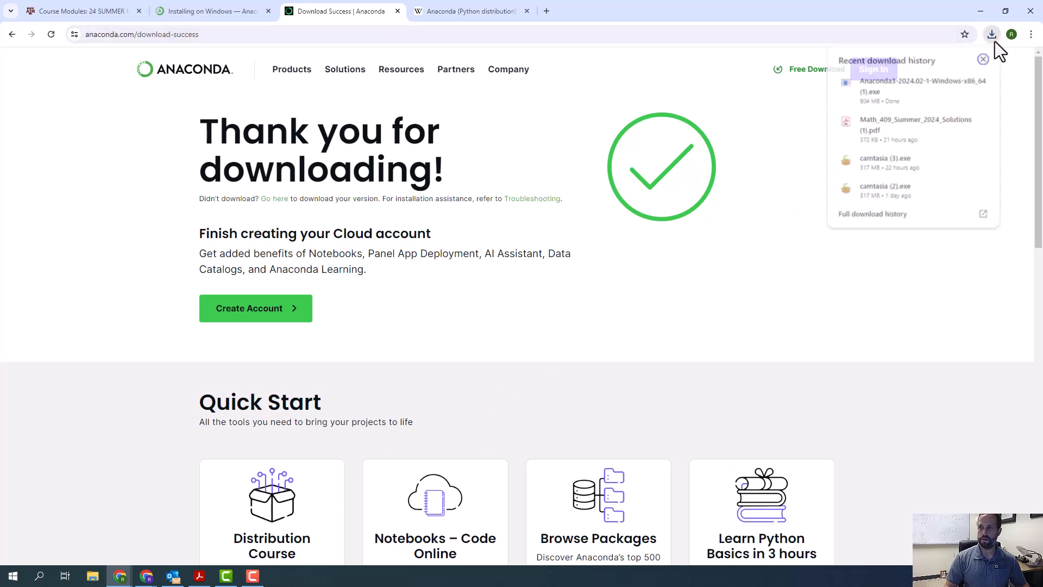
{"action": "left_click", "coordinate": [862, 94]}
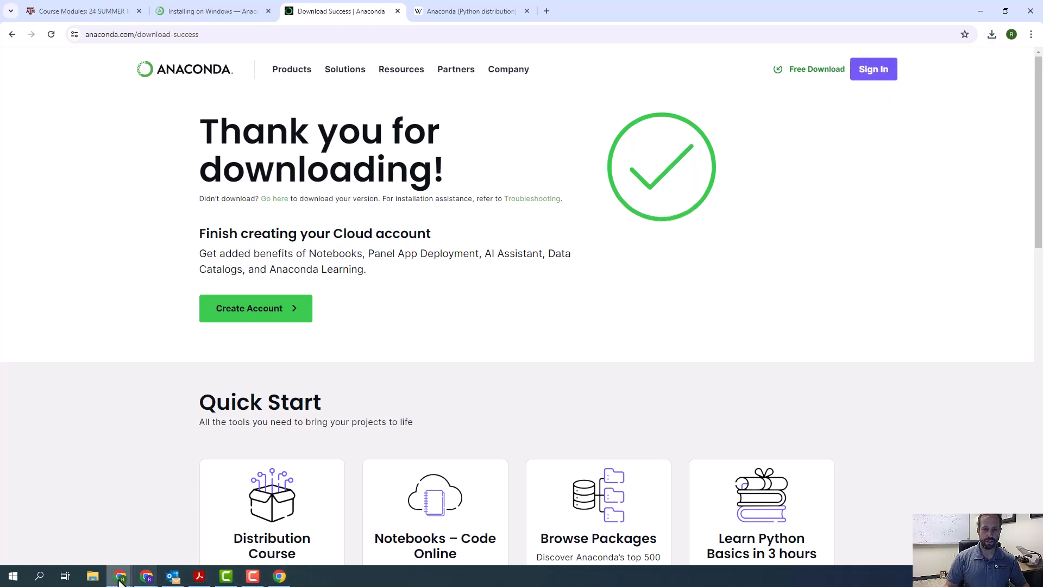
- Launch Anaconda3-2024.02-1-Windows-x86_64 (1) from the Downloads folder in File Explorer and minimize the folder window
{"action": "left_click", "coordinate": [92, 576]}
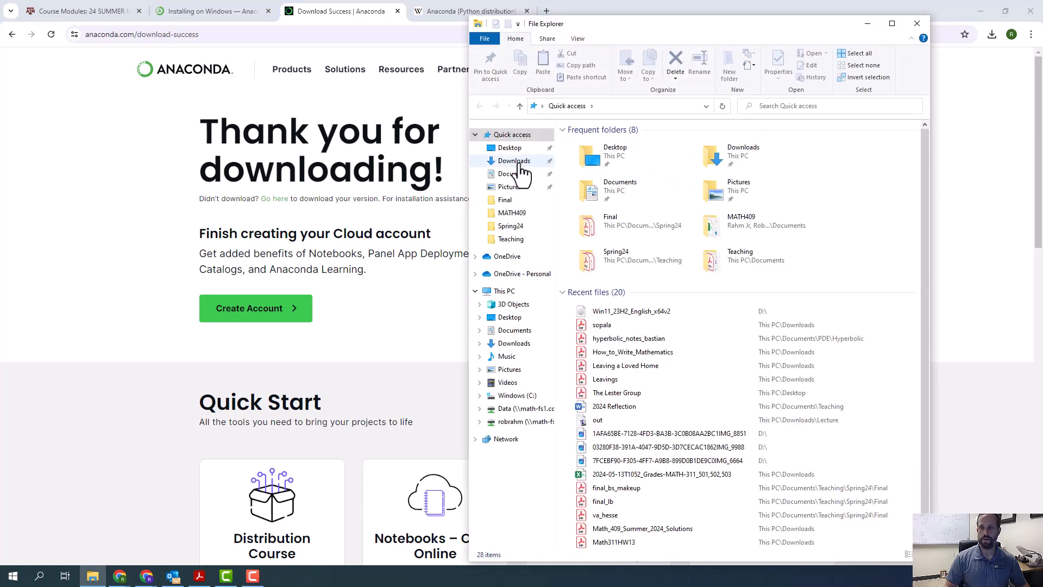
{"action": "left_click", "coordinate": [517, 162]}
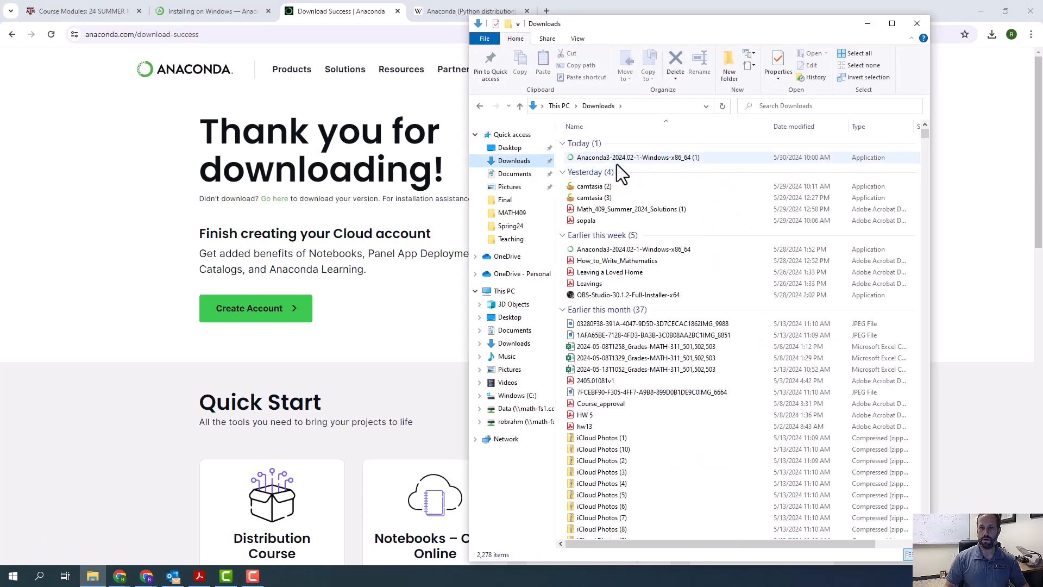
{"action": "double_click", "coordinate": [617, 162]}
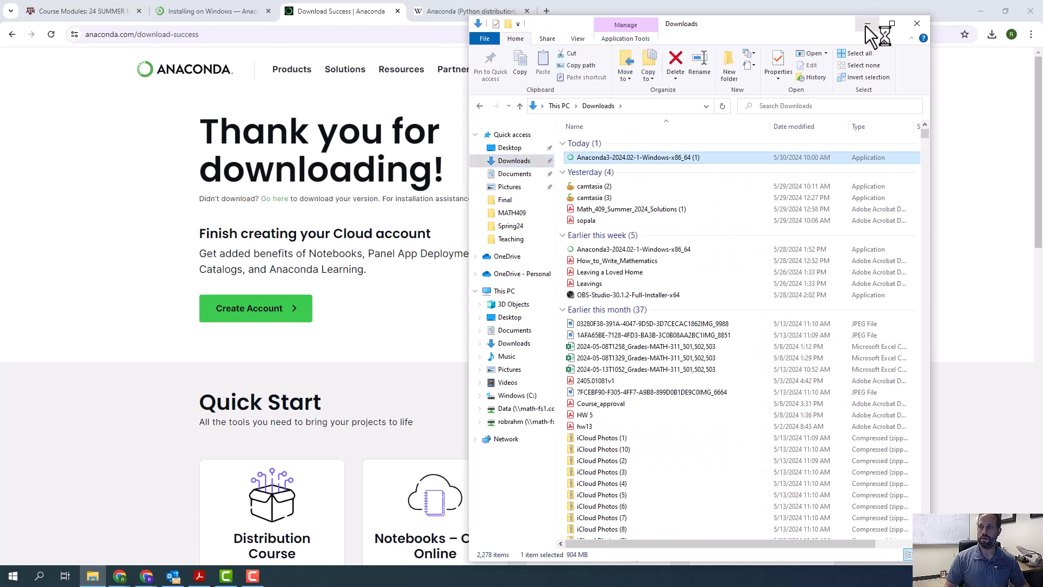
{"action": "left_click", "coordinate": [866, 24]}
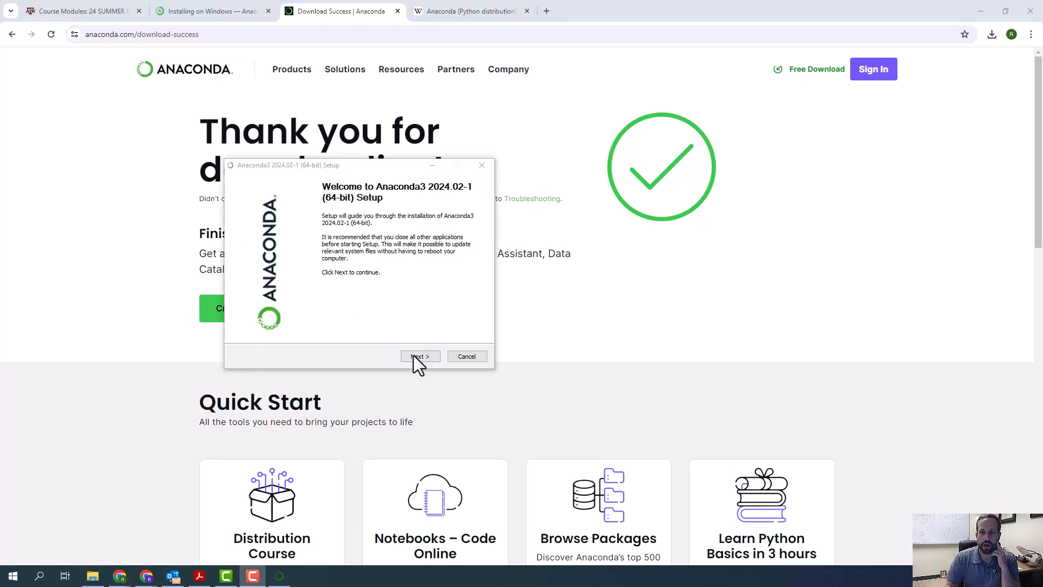
- Accept the license agreement, try to install for Just Me in the default anaconda3 folder, and quit the setup
{"action": "left_click", "coordinate": [414, 356]}
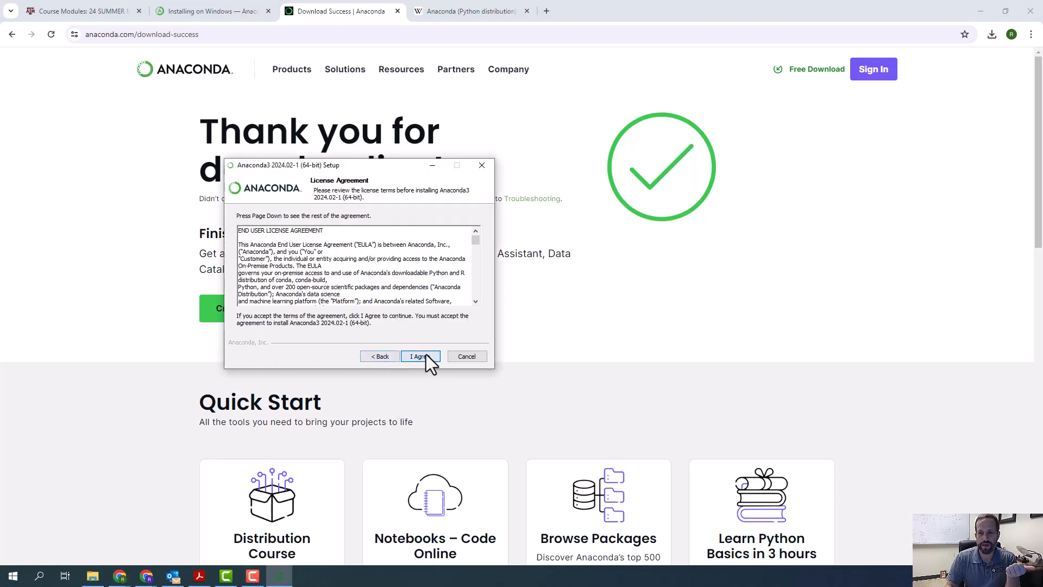
{"action": "left_click", "coordinate": [421, 356]}
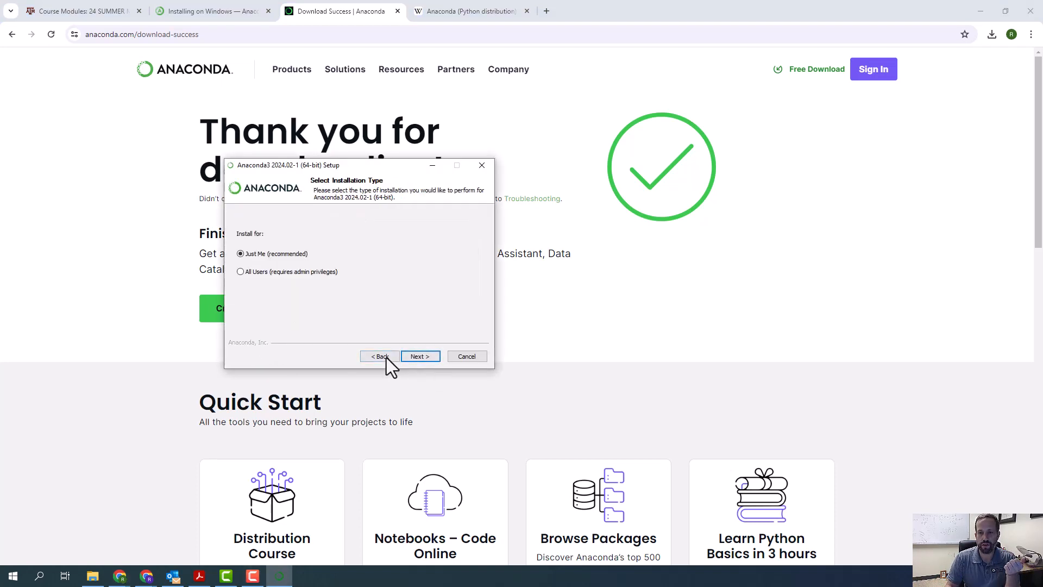
{"action": "left_click", "coordinate": [421, 358]}
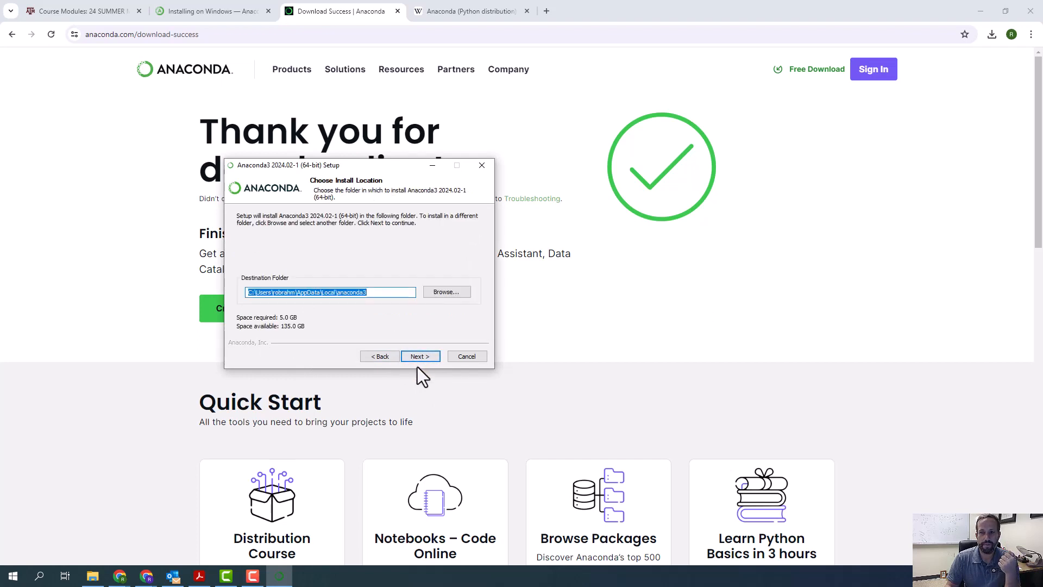
{"action": "left_click", "coordinate": [418, 358]}
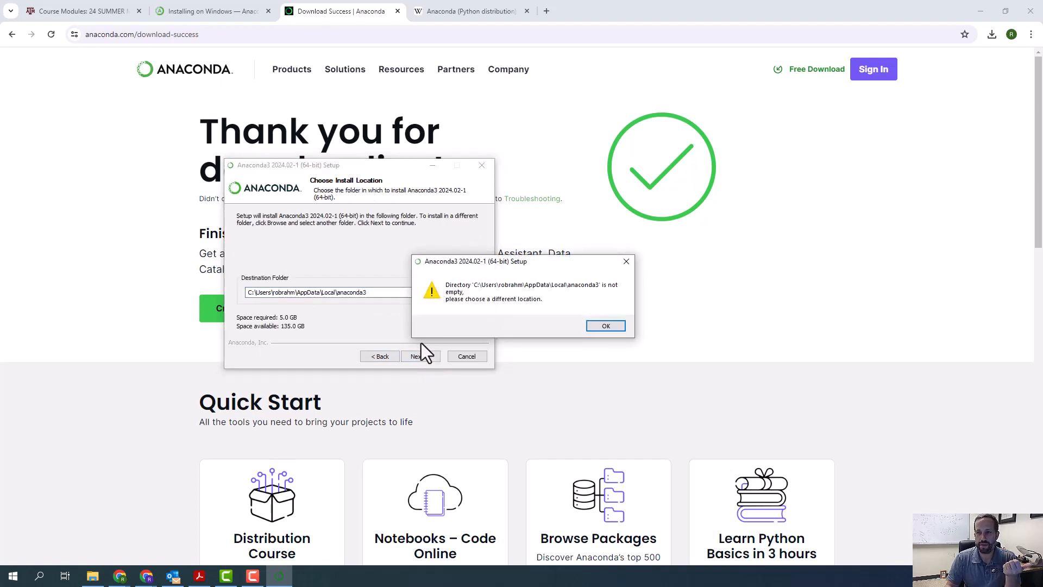
{"action": "left_click", "coordinate": [604, 326]}
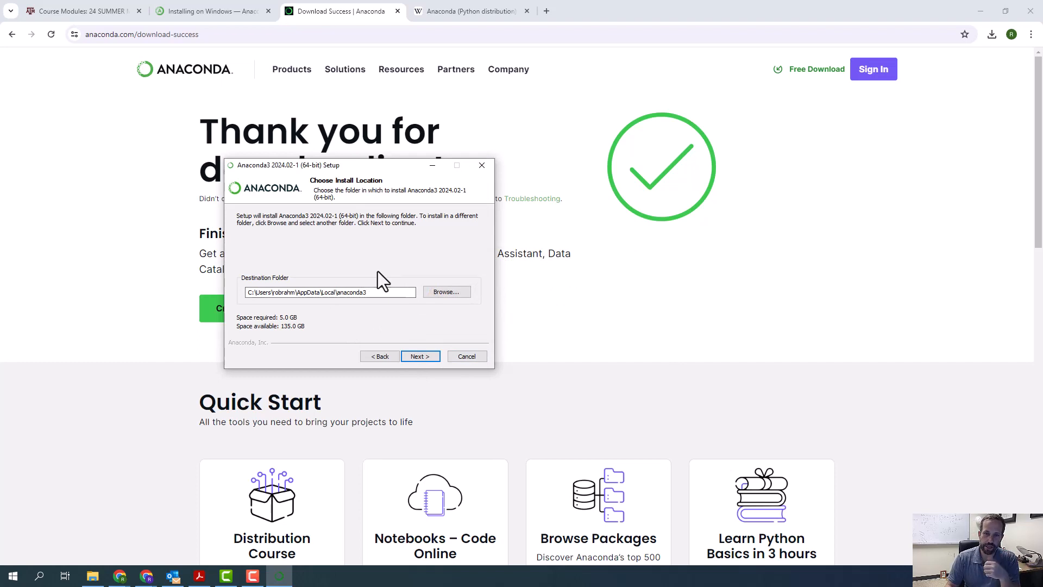
{"action": "left_click", "coordinate": [484, 163]}
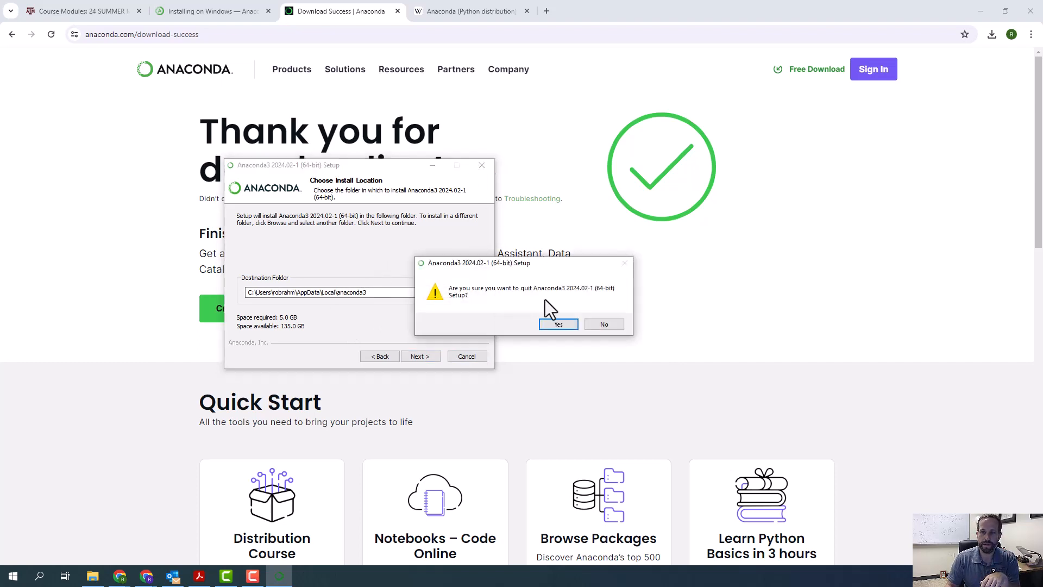
{"action": "left_click", "coordinate": [559, 326]}
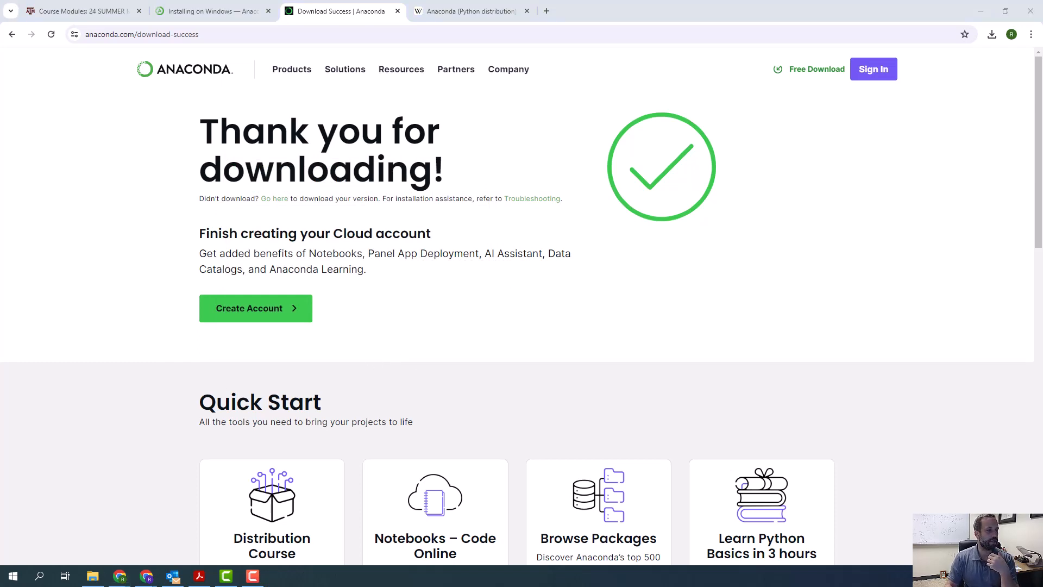
- Search Windows for "ana" and open Anaconda Prompt (Anaconda3)
{"action": "left_click", "coordinate": [39, 576]}
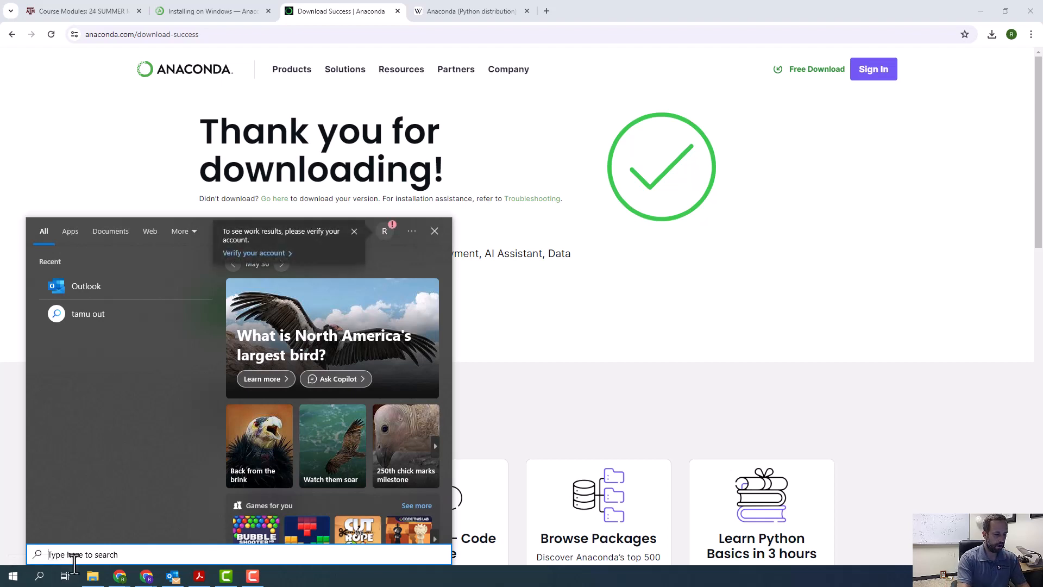
{"action": "type", "text": "ana"}
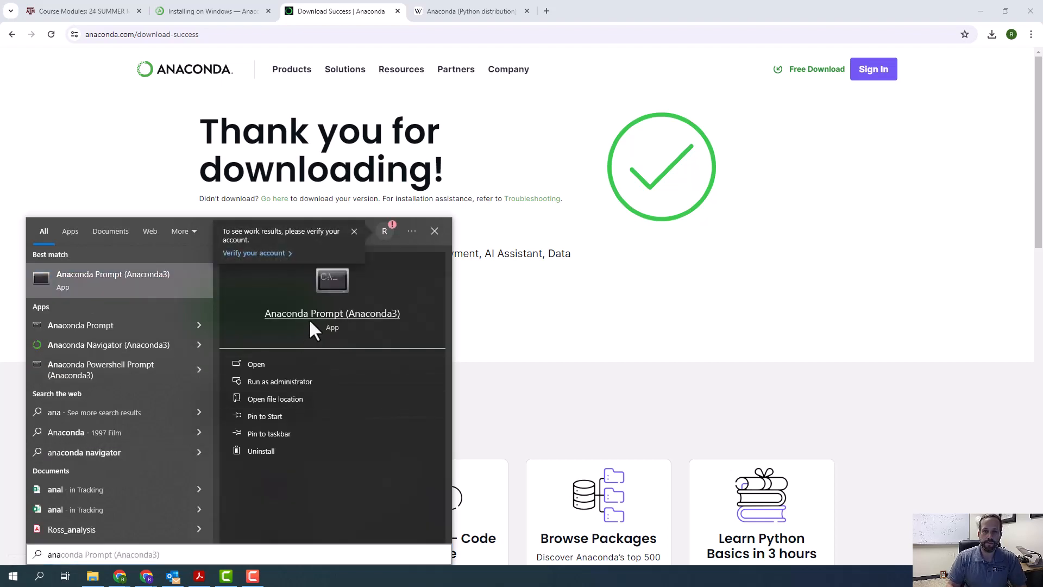
{"action": "left_click", "coordinate": [309, 319]}
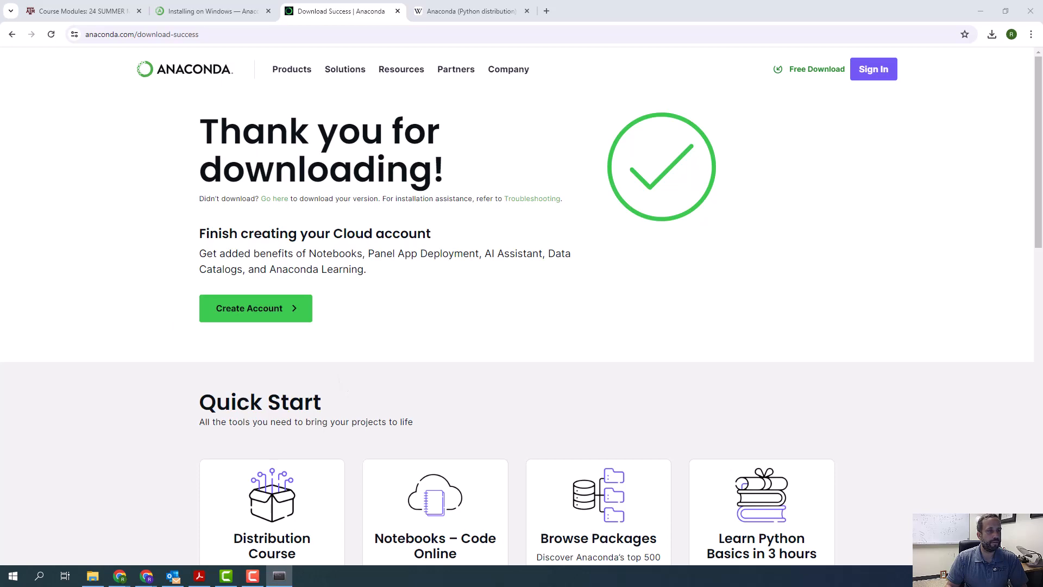
- Look through the Installing on Windows instructions in the Anaconda documentation and close the Download Success page
{"action": "left_click", "coordinate": [217, 11]}
{"action": "scroll", "coordinate": [428, 255], "scroll_direction": "down", "scroll_amount": 5}
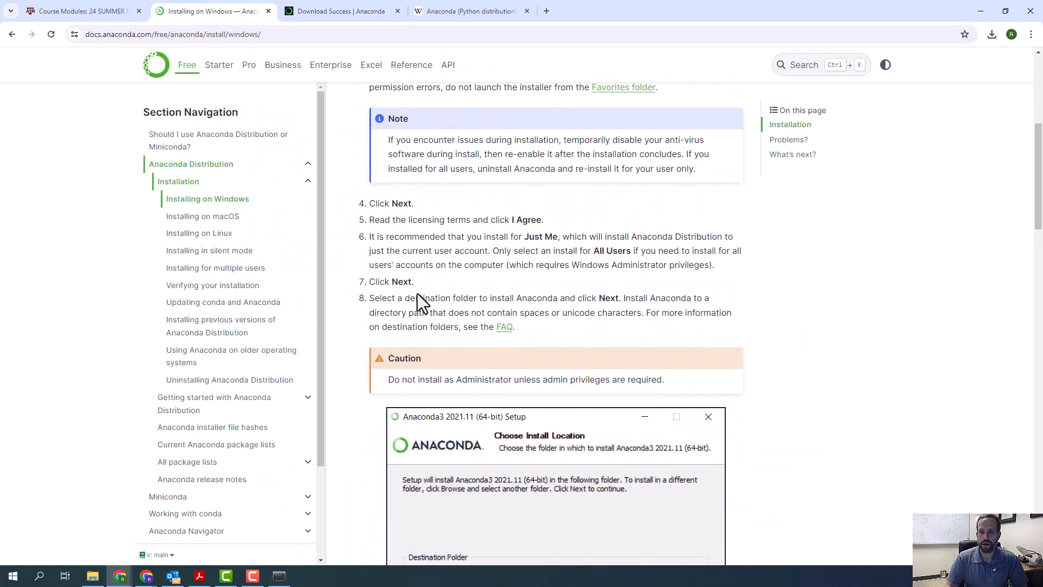
{"action": "scroll", "coordinate": [417, 294], "scroll_direction": "down", "scroll_amount": 15}
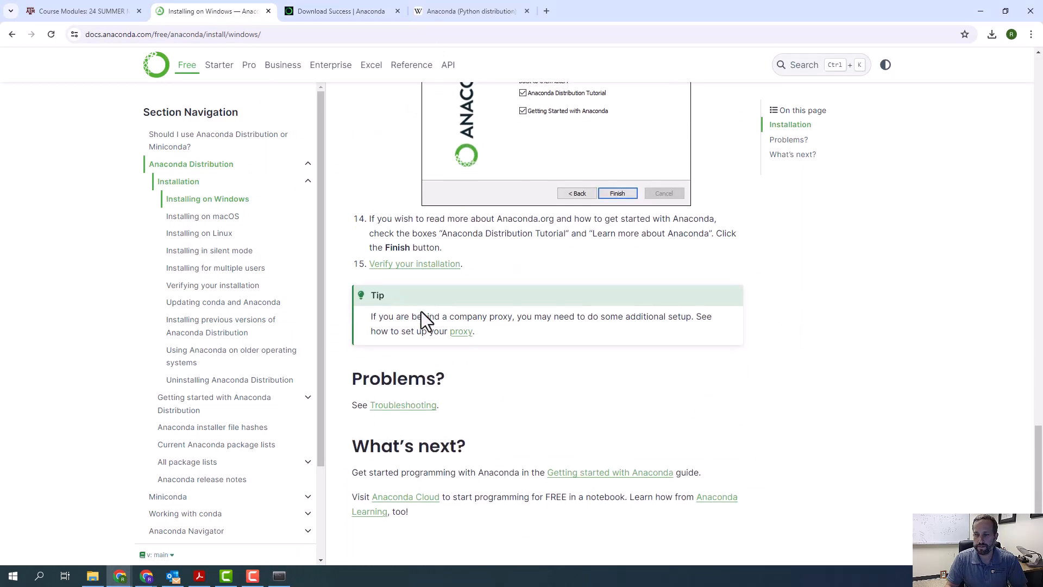
{"action": "scroll", "coordinate": [421, 312], "scroll_direction": "down", "scroll_amount": 2}
{"action": "scroll", "coordinate": [423, 315], "scroll_direction": "up", "scroll_amount": 20}
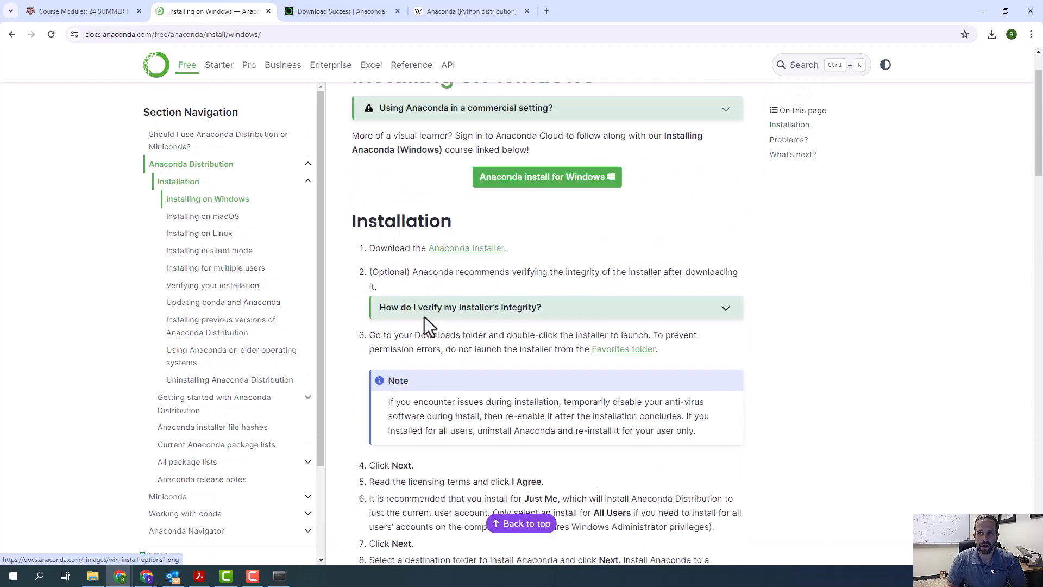
{"action": "scroll", "coordinate": [424, 318], "scroll_direction": "up", "scroll_amount": 2}
{"action": "left_click", "coordinate": [398, 11]}
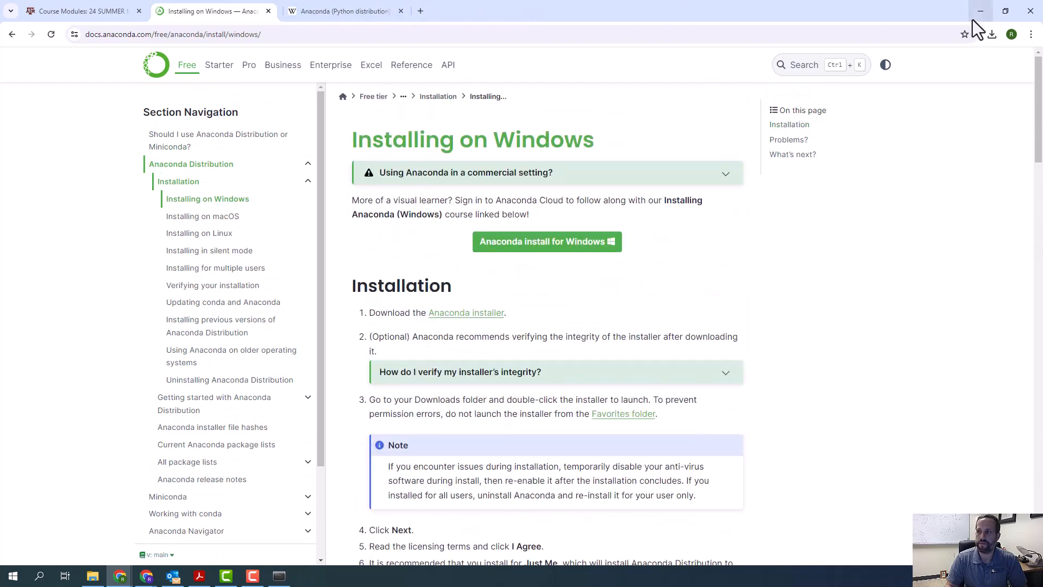
- Minimize the browser and move the Anaconda Prompt window slightly up on the desktop
{"action": "left_click", "coordinate": [972, 19]}
{"action": "left_click_drag", "start_coordinate": [418, 116], "coordinate": [398, 104]}
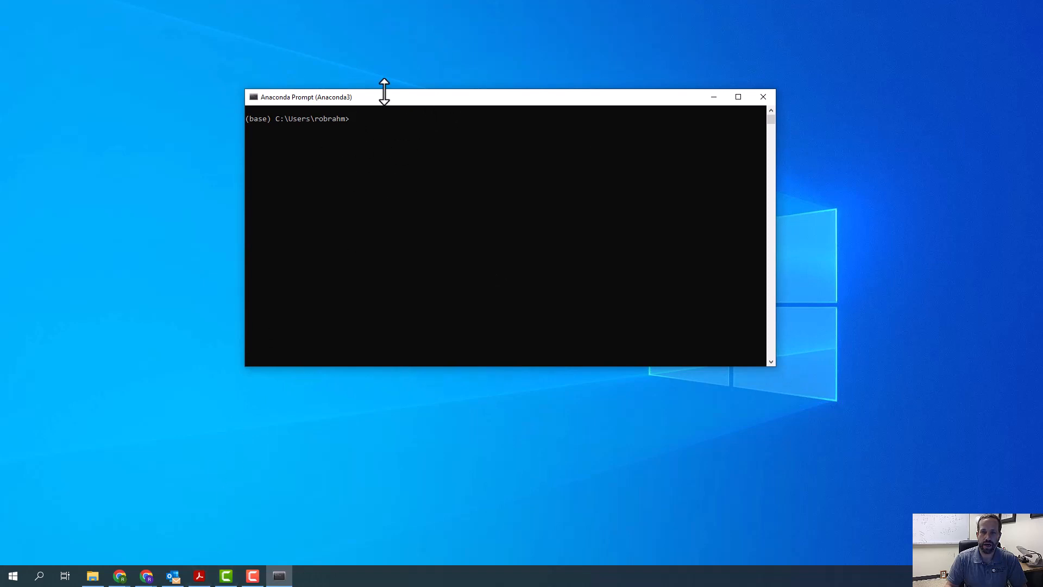
- Switch back to the Chrome window showing the Installing on Windows documentation
{"action": "mouse_move", "coordinate": [121, 577]}
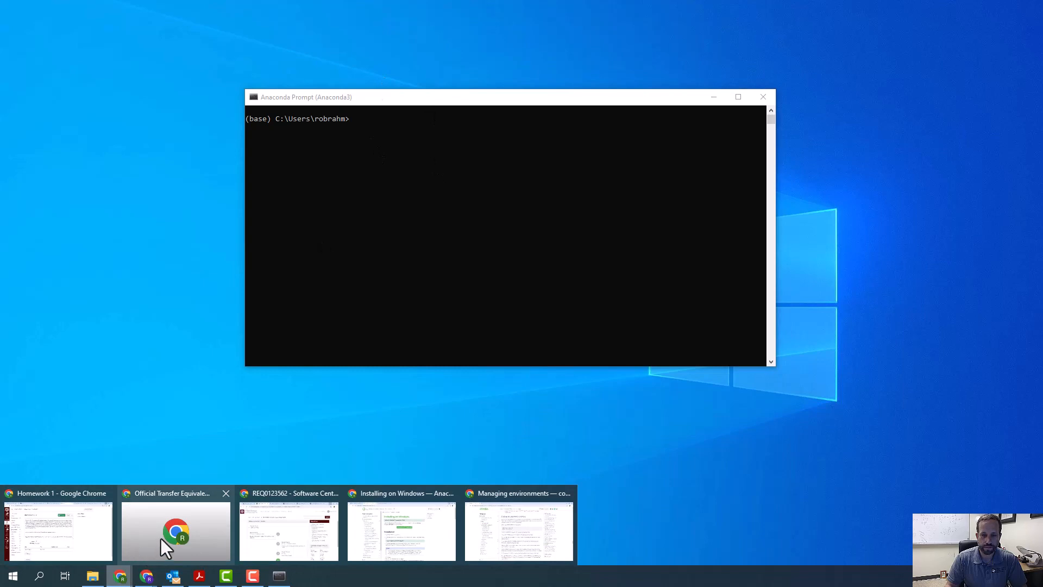
{"action": "mouse_move", "coordinate": [535, 533]}
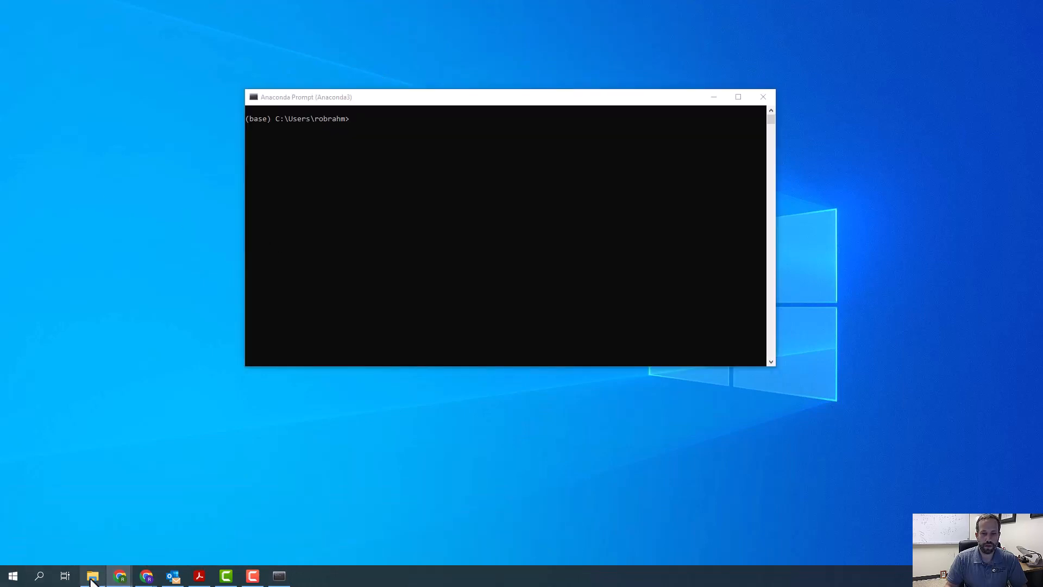
{"action": "left_click", "coordinate": [389, 533]}
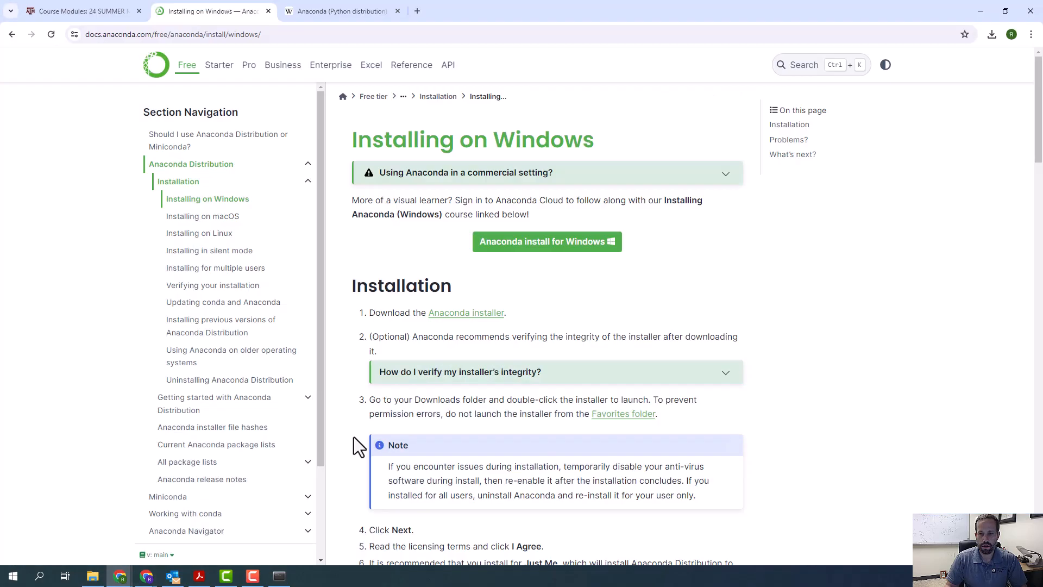
- Bring the Anaconda Prompt window forward, minimize Chrome, and place the prompt near the middle of the desktop
{"action": "left_click", "coordinate": [282, 579]}
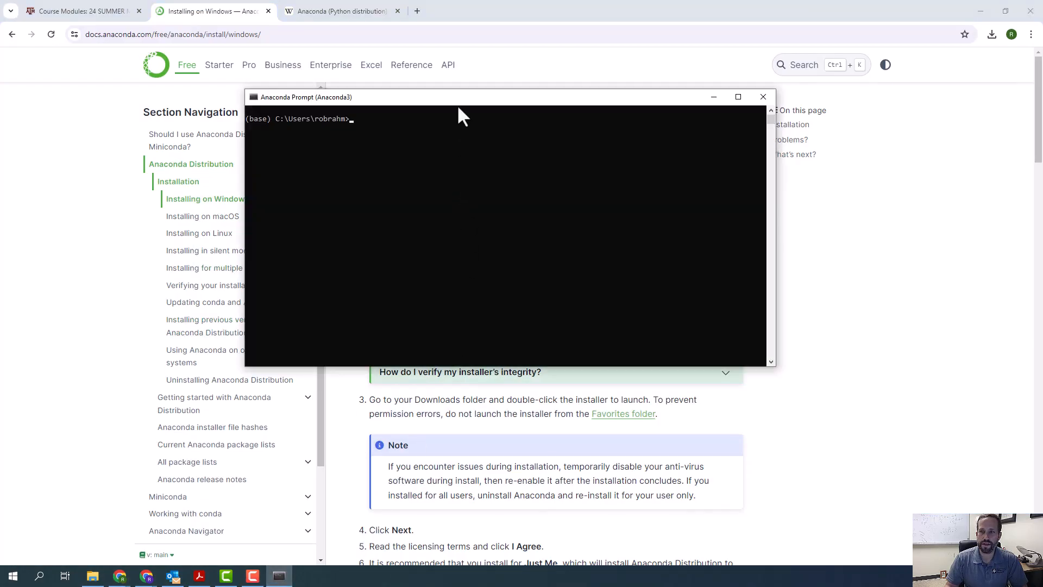
{"action": "left_click_drag", "start_coordinate": [458, 106], "coordinate": [526, 166]}
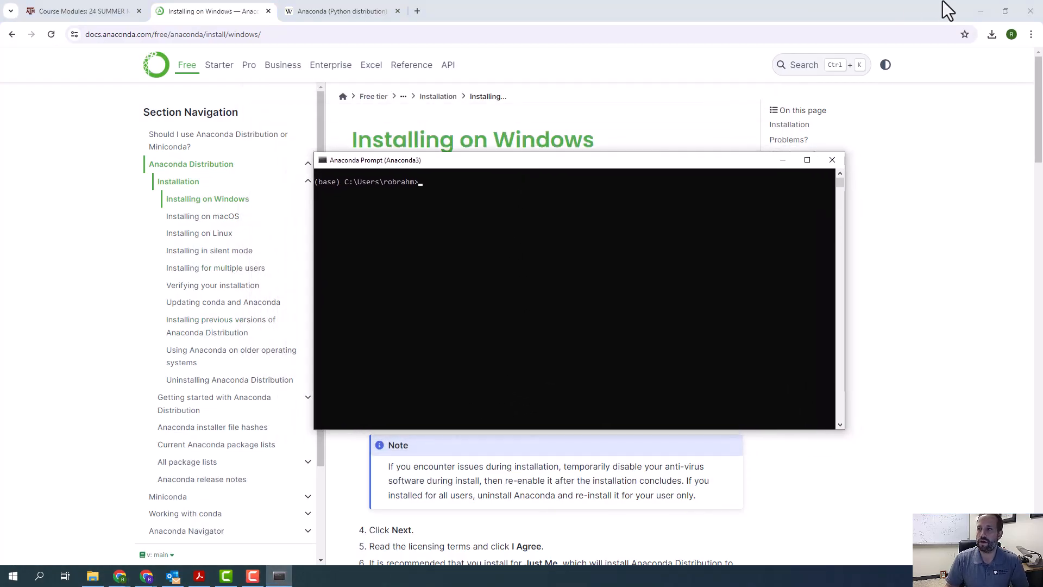
{"action": "left_click", "coordinate": [948, 10]}
{"action": "left_click", "coordinate": [981, 11]}
{"action": "left_click_drag", "start_coordinate": [652, 163], "coordinate": [603, 114]}
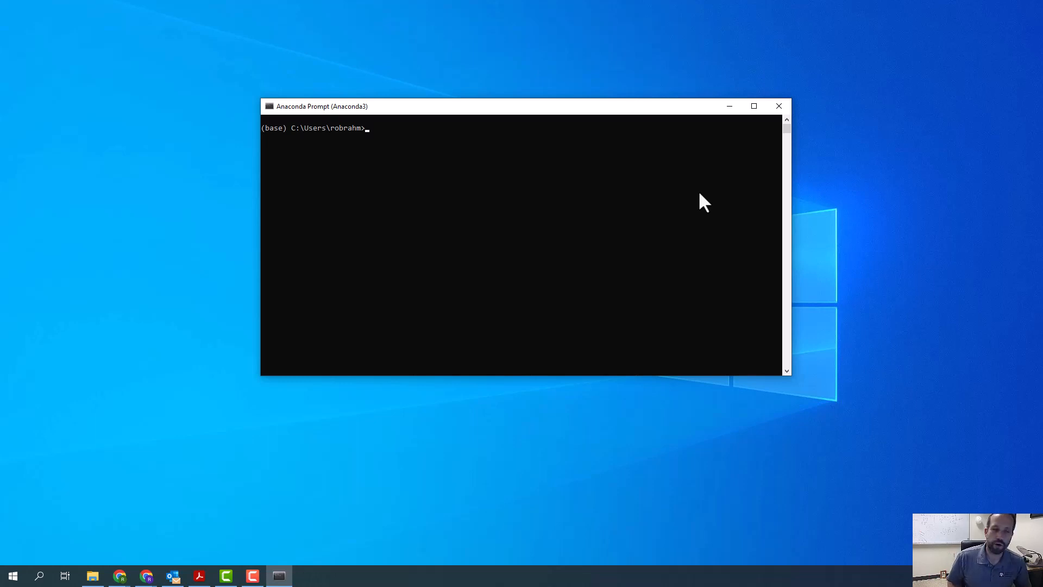
- Create a conda environment named math696s24 with conda create -n and accept the package plan
{"action": "type", "text": "conda"}
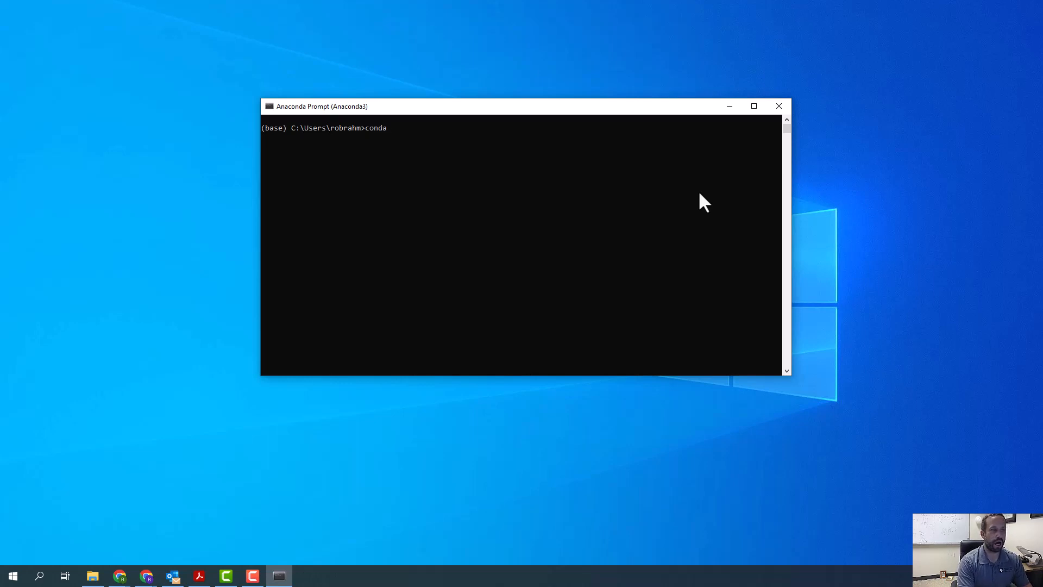
{"action": "type", "text": " create"}
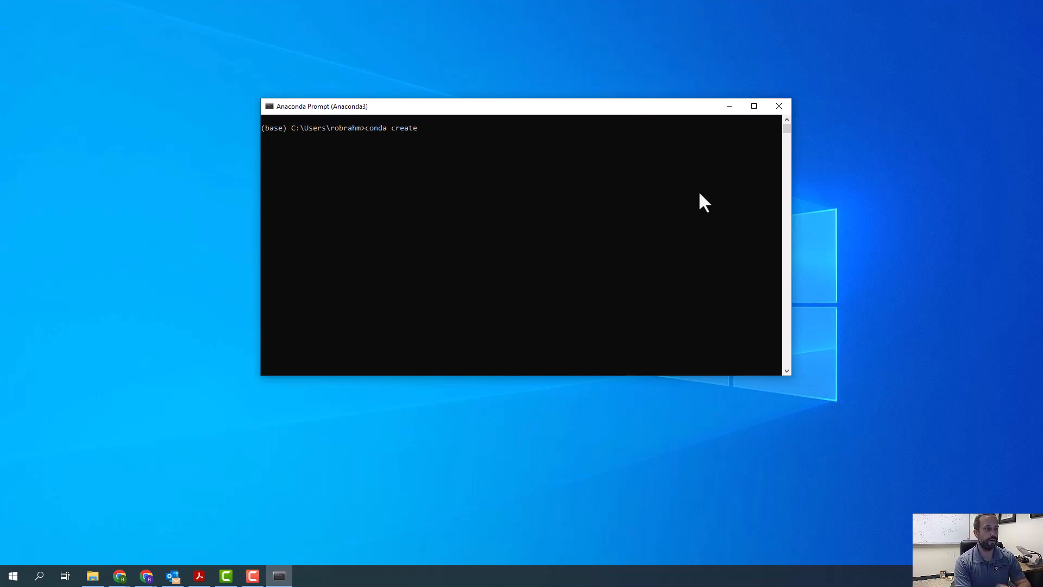
{"action": "type", "text": "n"}
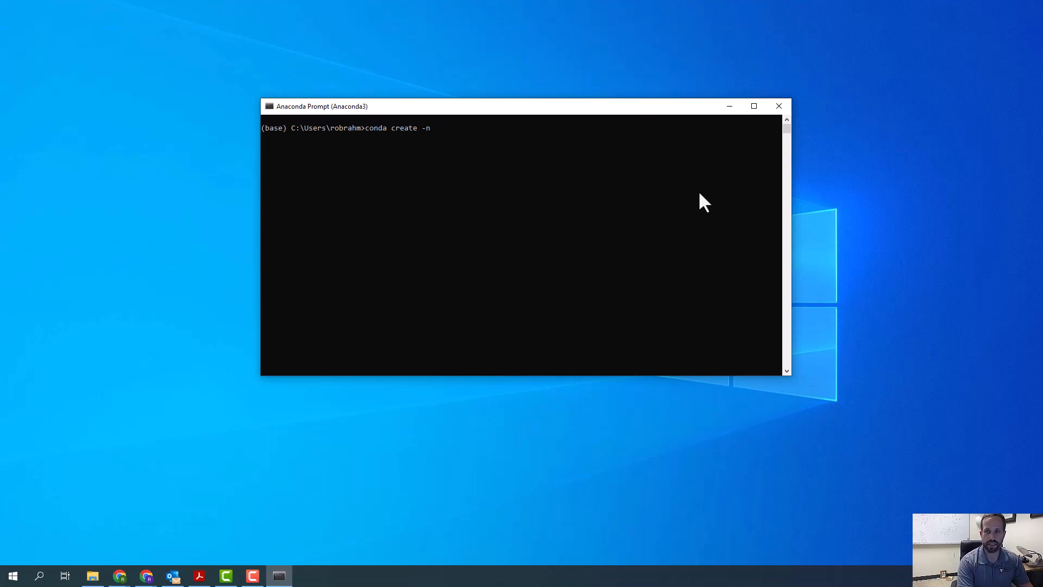
{"action": "type", "text": "math696"}
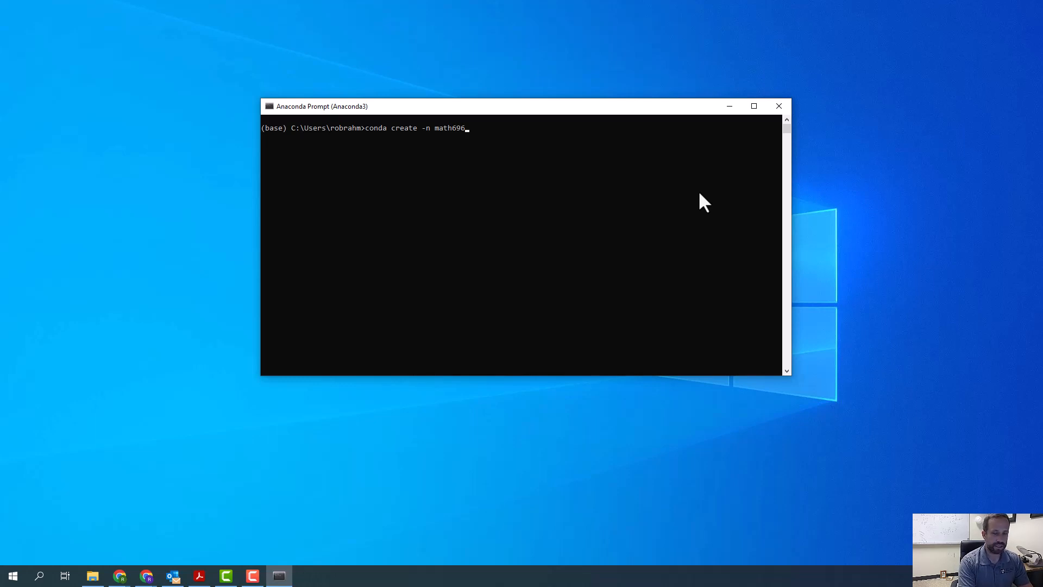
{"action": "type", "text": "-summer"}
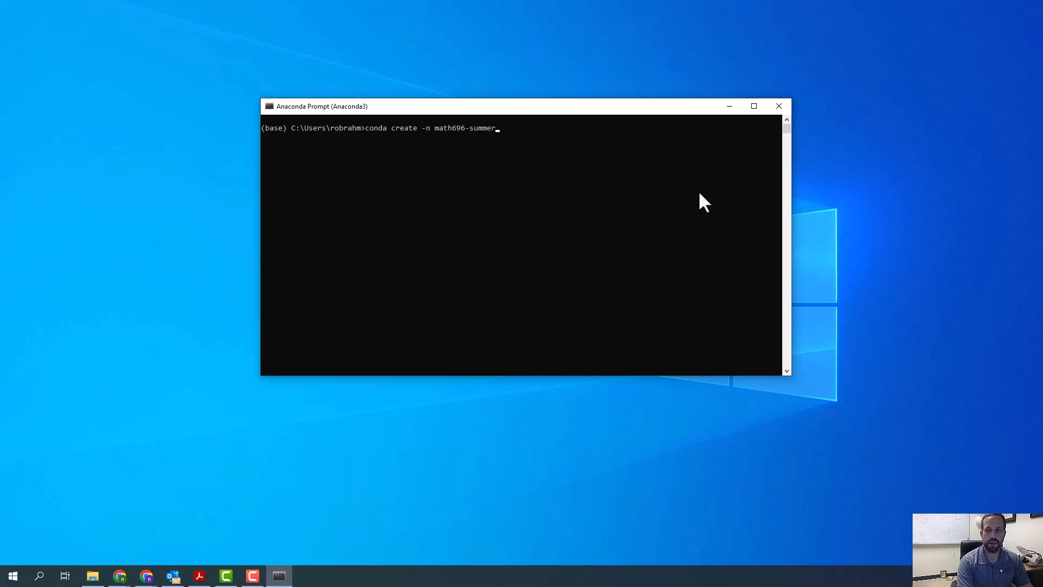
{"action": "type", "text": "2"}
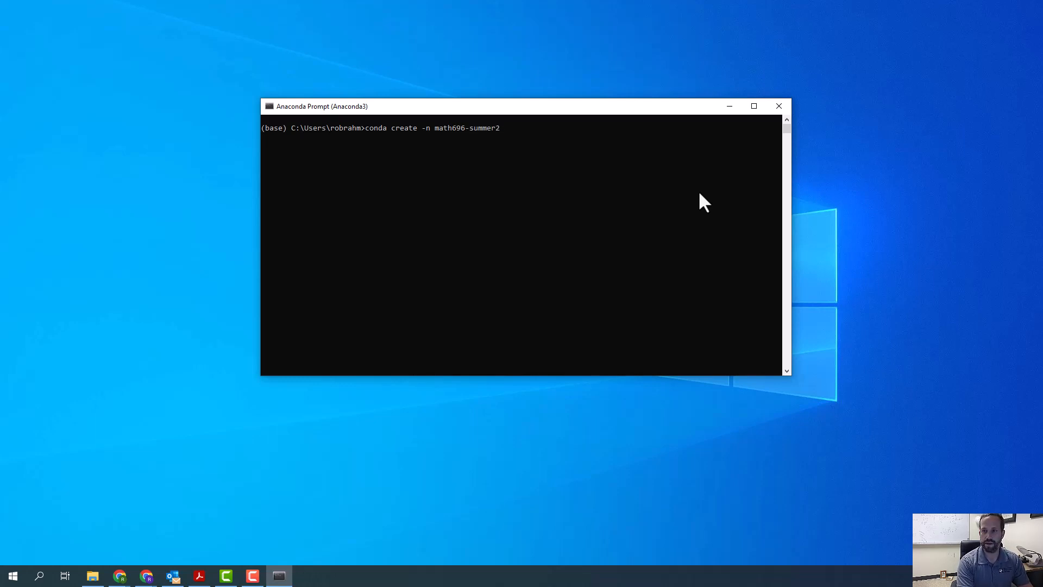
{"action": "key", "text": "BackSpace"}
{"action": "key", "text": "BackSpace"}
{"action": "key", "text": "BackSpace"}
{"action": "key", "text": "BackSpace"}
{"action": "key", "text": "BackSpace"}
{"action": "key", "text": "BackSpace"}
{"action": "key", "text": "BackSpace"}
{"action": "key", "text": "BackSpace"}
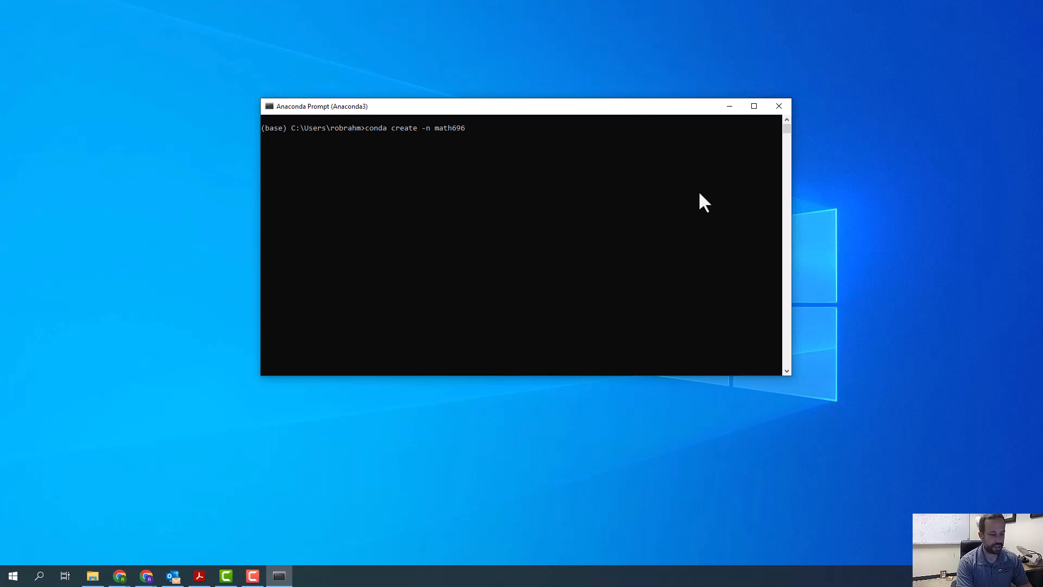
{"action": "type", "text": "s24"}
{"action": "key", "text": "Return"}
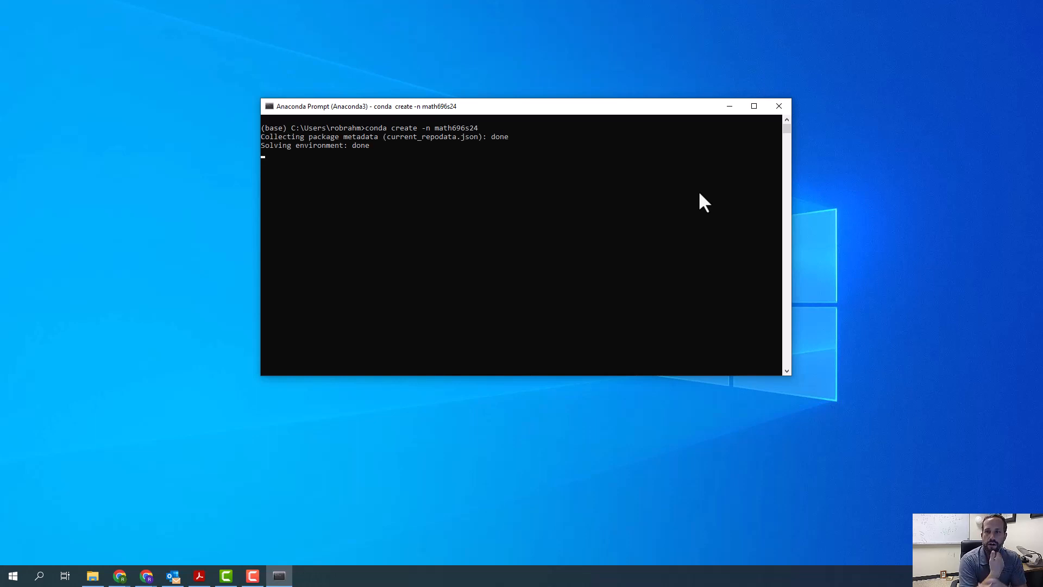
{"action": "type", "text": "y"}
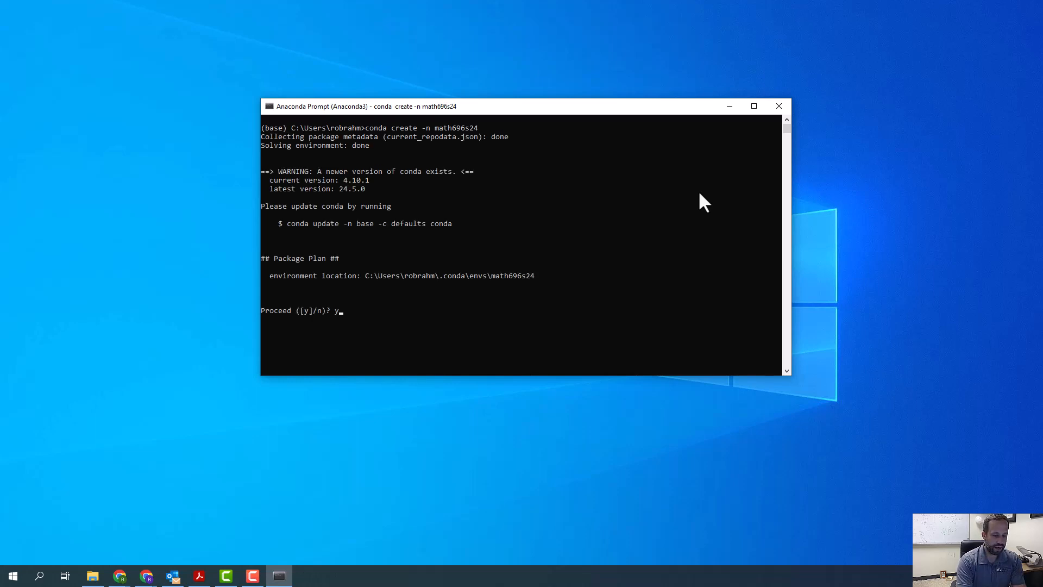
{"action": "key", "text": "Return"}
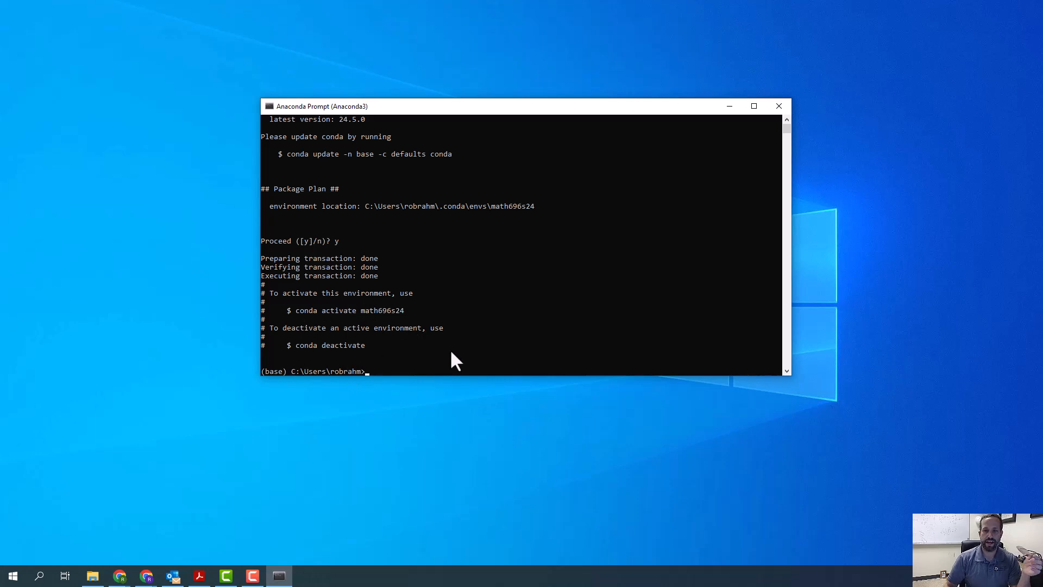
- Activate the math696s24 environment and enlarge the prompt window to nearly the full height of the desktop
{"action": "type", "text": "conda activate math696s24"}
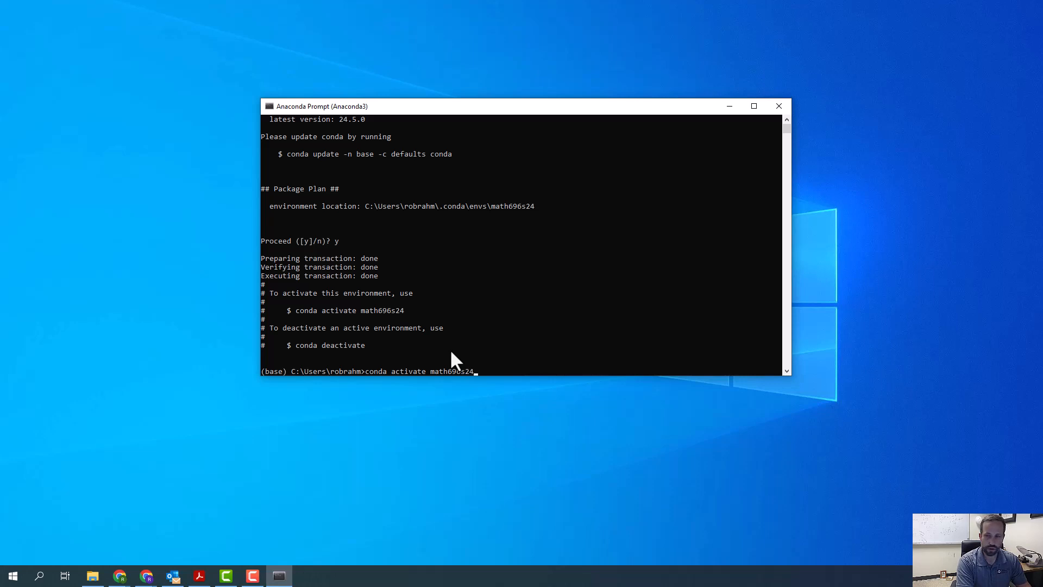
{"action": "key", "text": "Return"}
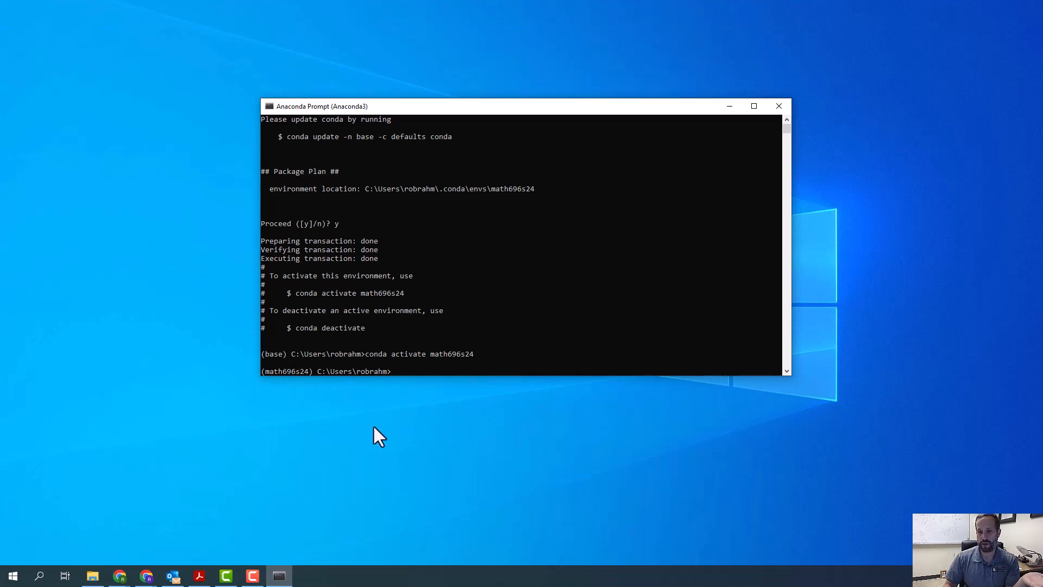
{"action": "left_click_drag", "start_coordinate": [636, 108], "coordinate": [626, 18]}
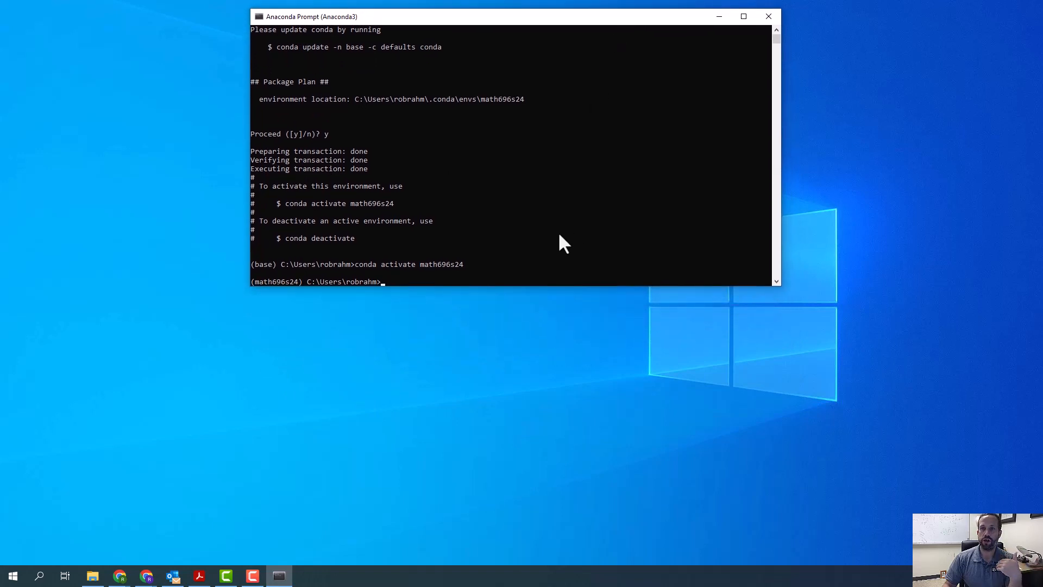
{"action": "left_click_drag", "start_coordinate": [523, 286], "coordinate": [551, 559]}
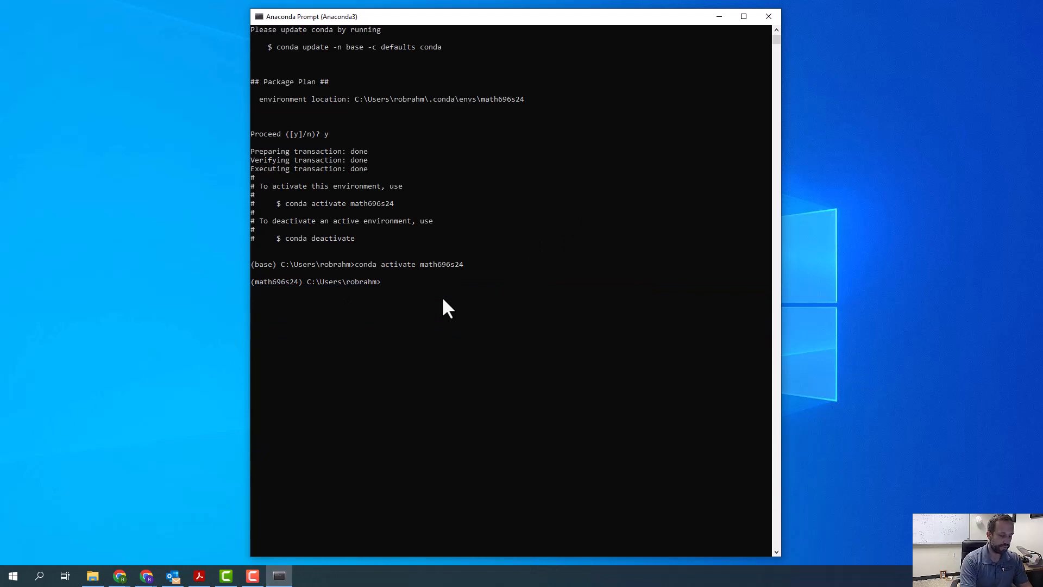
- Deactivate the active conda environment and briefly highlight the environment name in the printed activation instructions
{"action": "type", "text": "conda"}
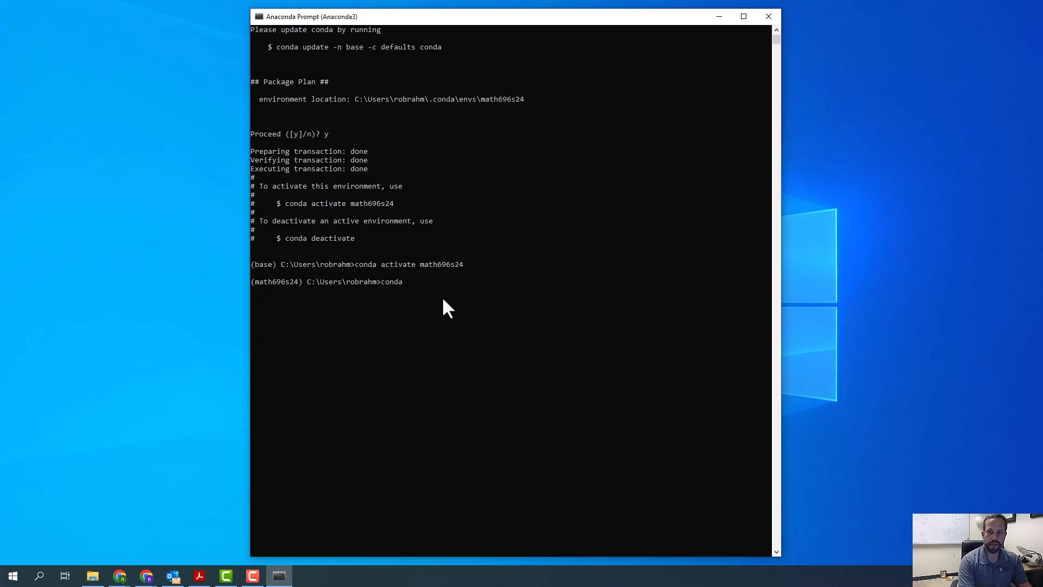
{"action": "type", "text": " deactiva"}
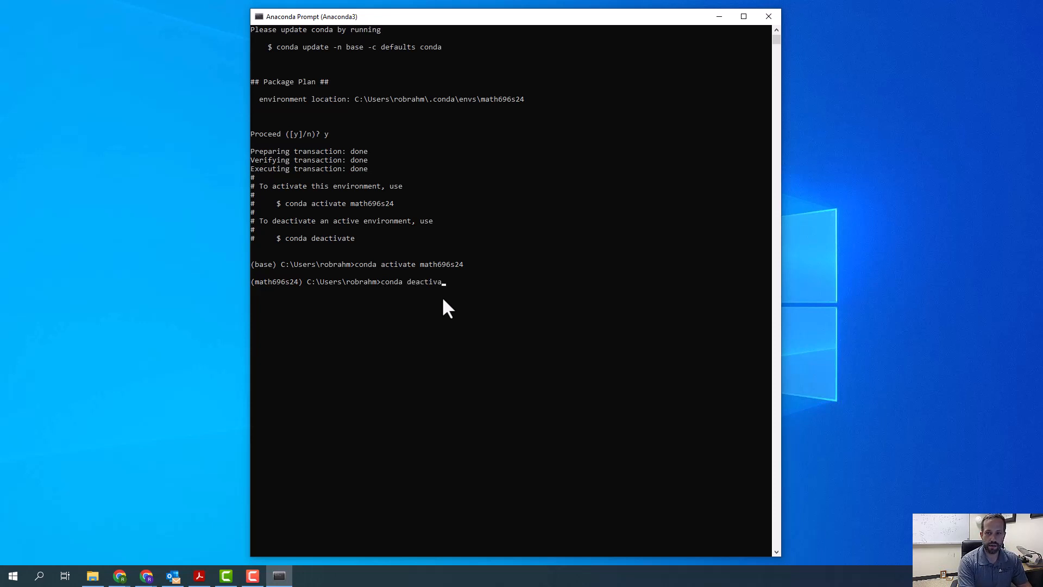
{"action": "type", "text": "te"}
{"action": "key", "text": "Return"}
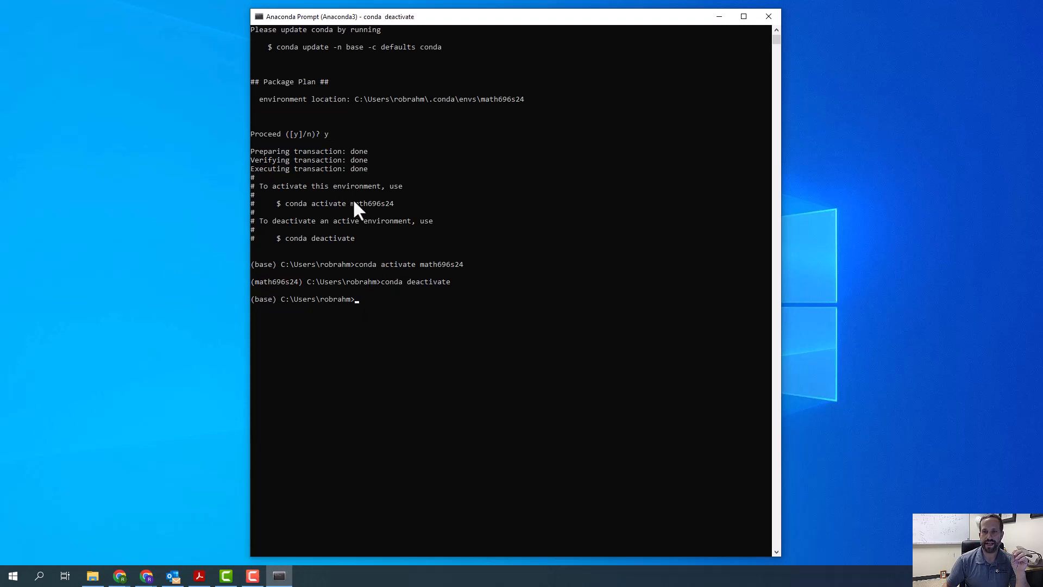
{"action": "left_click_drag", "start_coordinate": [350, 204], "coordinate": [393, 209]}
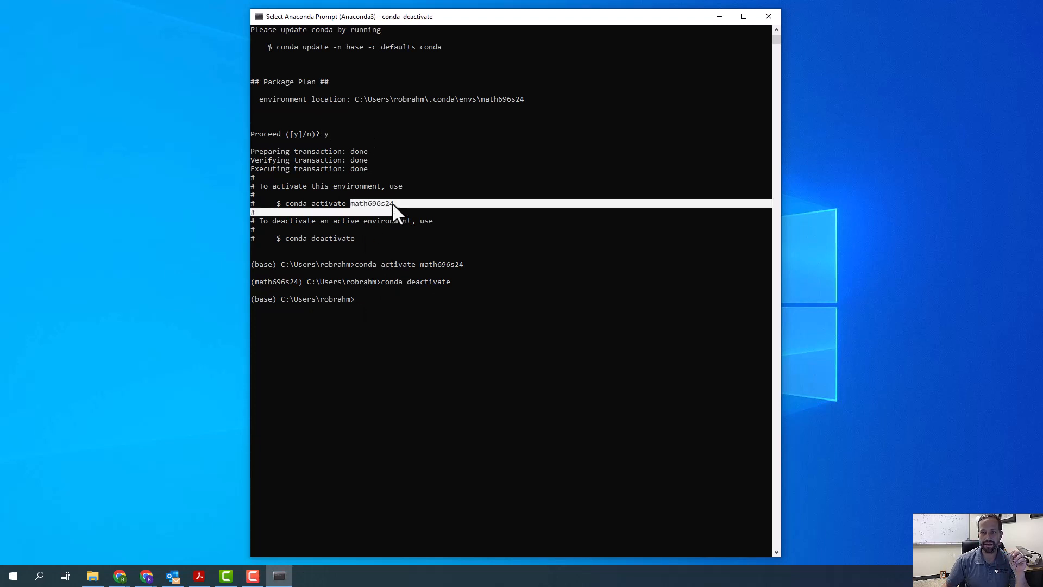
{"action": "left_click", "coordinate": [392, 203]}
{"action": "left_click", "coordinate": [366, 303]}
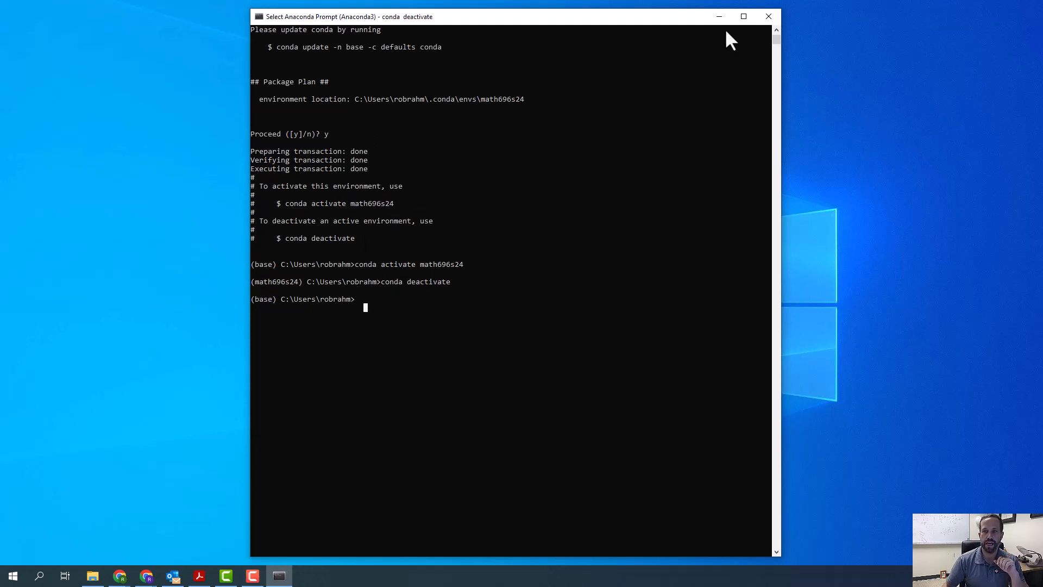
- Close the Anaconda Prompt and reopen Anaconda Prompt (Anaconda3) from the recent Windows searches
{"action": "left_click", "coordinate": [768, 17]}
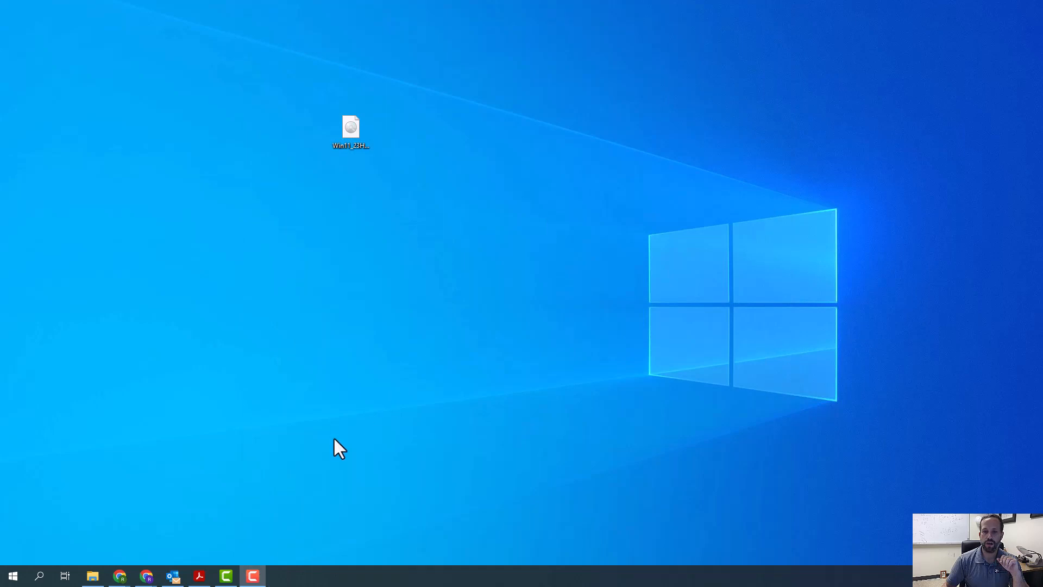
{"action": "left_click", "coordinate": [40, 577]}
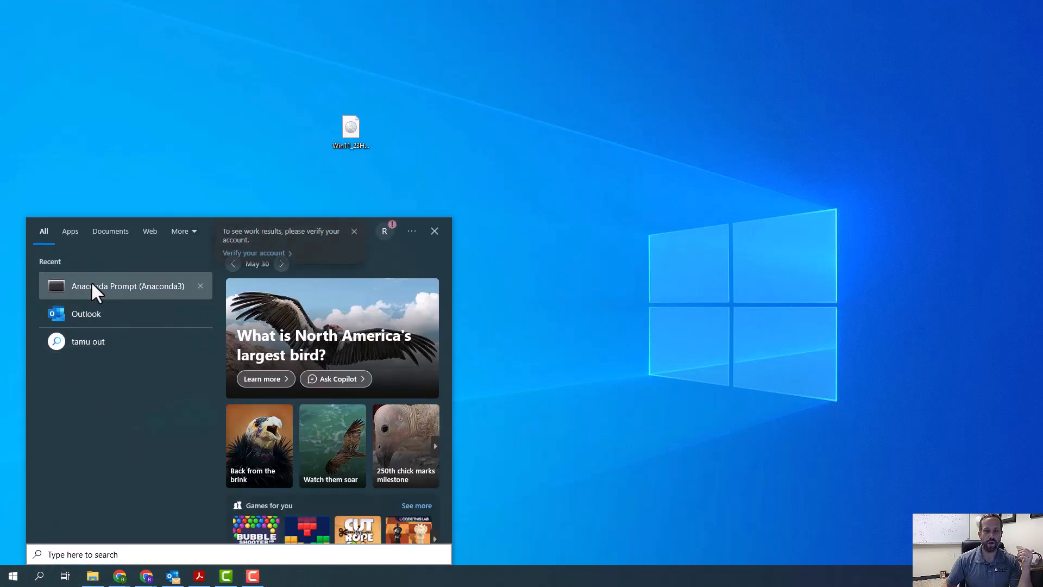
{"action": "left_click", "coordinate": [90, 283]}
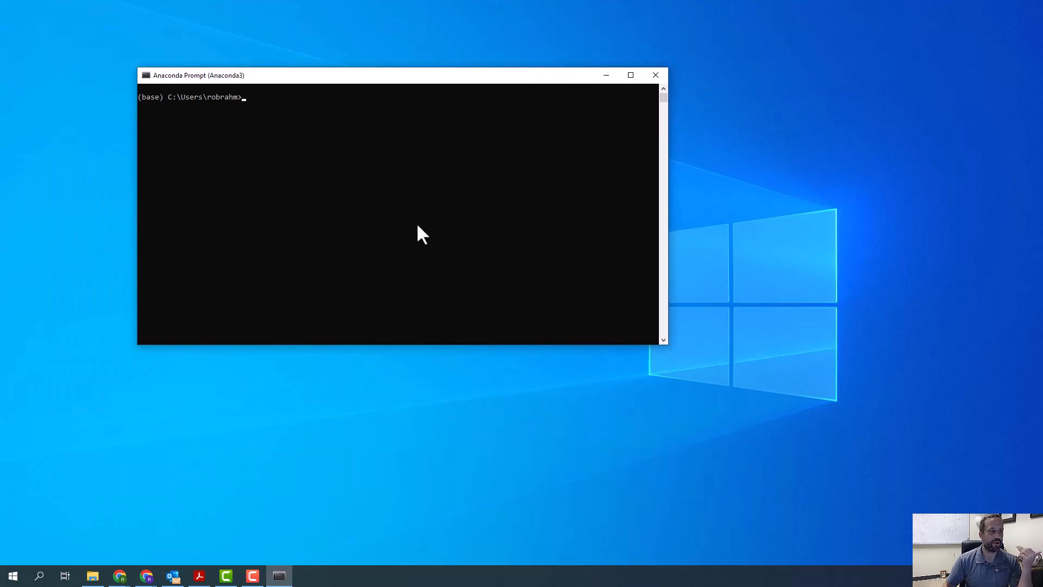
- Run conda list in the base environment, look through the listed packages, and close the prompt
{"action": "type", "text": "da list"}
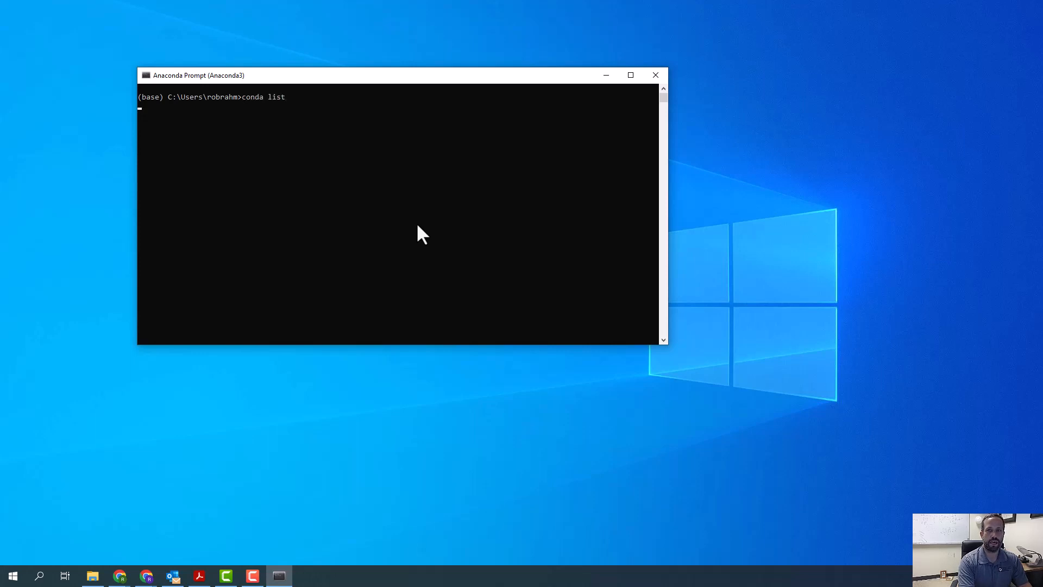
{"action": "key", "text": "Return"}
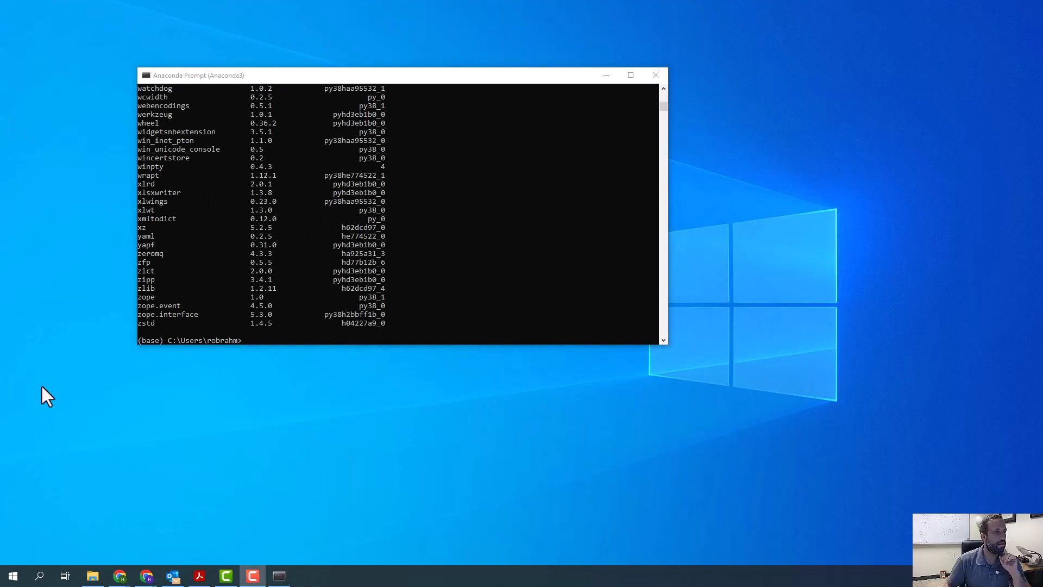
{"action": "left_click", "coordinate": [258, 342]}
{"action": "left_click", "coordinate": [249, 342]}
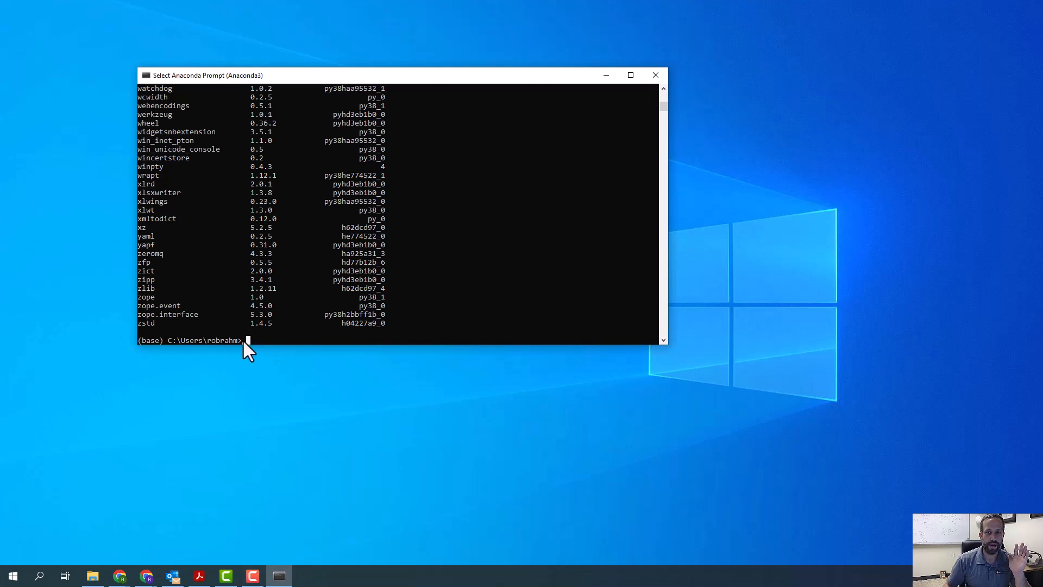
{"action": "left_click", "coordinate": [245, 371]}
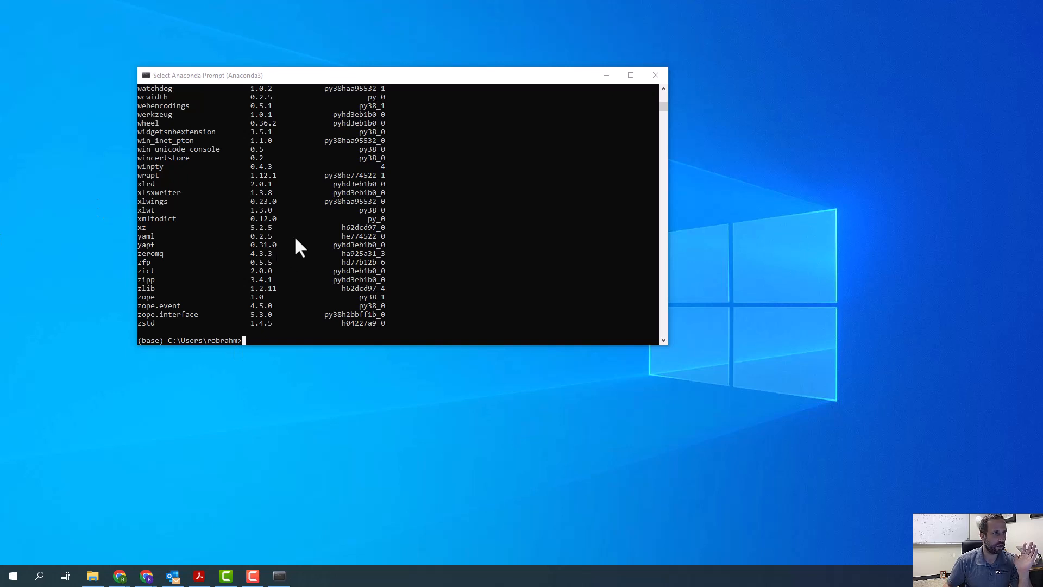
{"action": "scroll", "coordinate": [252, 260], "scroll_direction": "up", "scroll_amount": 6}
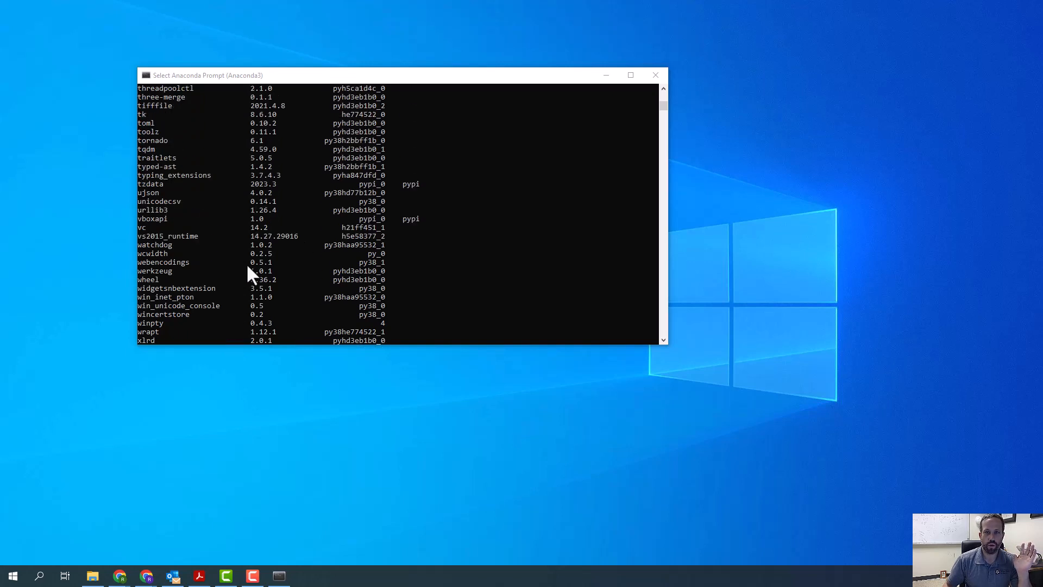
{"action": "scroll", "coordinate": [250, 277], "scroll_direction": "down", "scroll_amount": 15}
{"action": "scroll", "coordinate": [533, 103], "scroll_direction": "up", "scroll_amount": 3}
{"action": "left_click", "coordinate": [655, 75]}
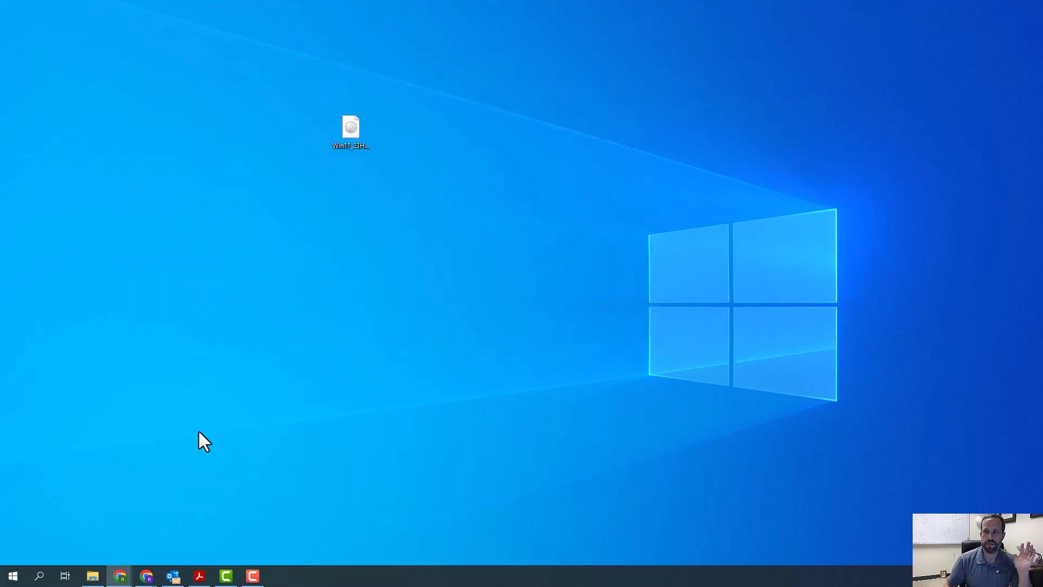
{"action": "left_click", "coordinate": [11, 573]}
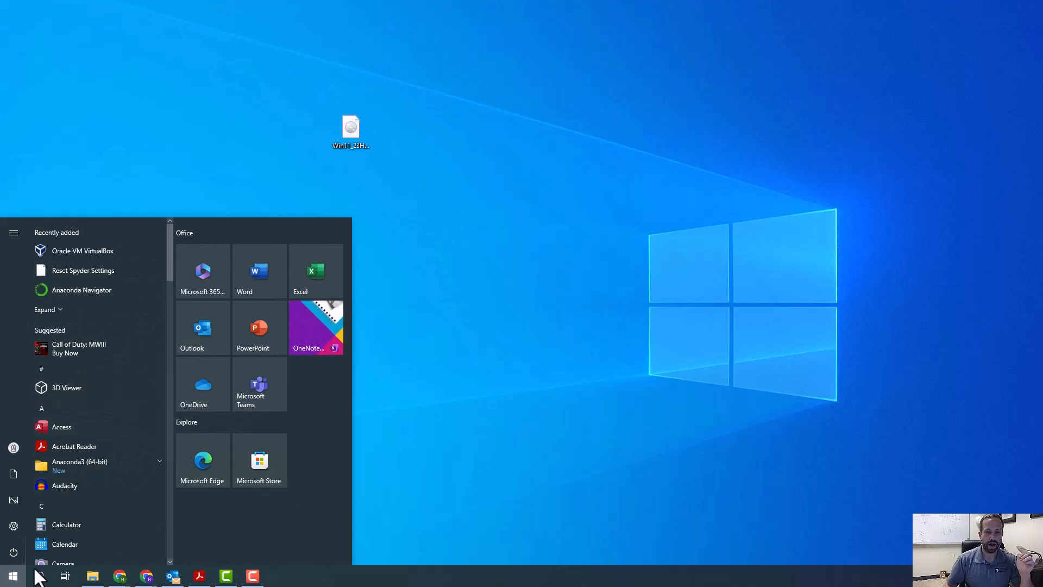
{"action": "left_click", "coordinate": [114, 137]}
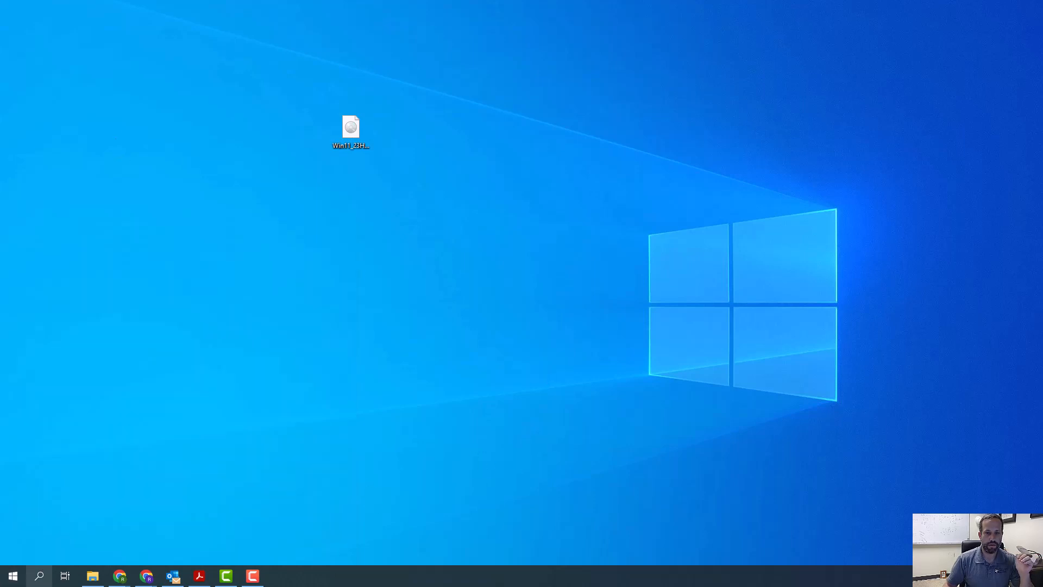
{"action": "left_click", "coordinate": [39, 575]}
{"action": "type", "text": "ana"}
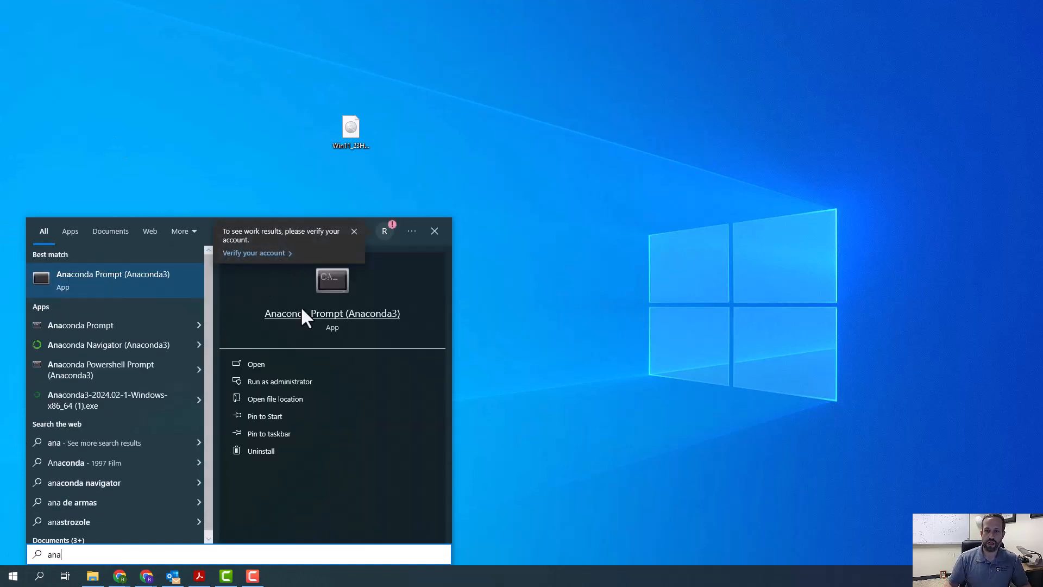
{"action": "left_click", "coordinate": [302, 310]}
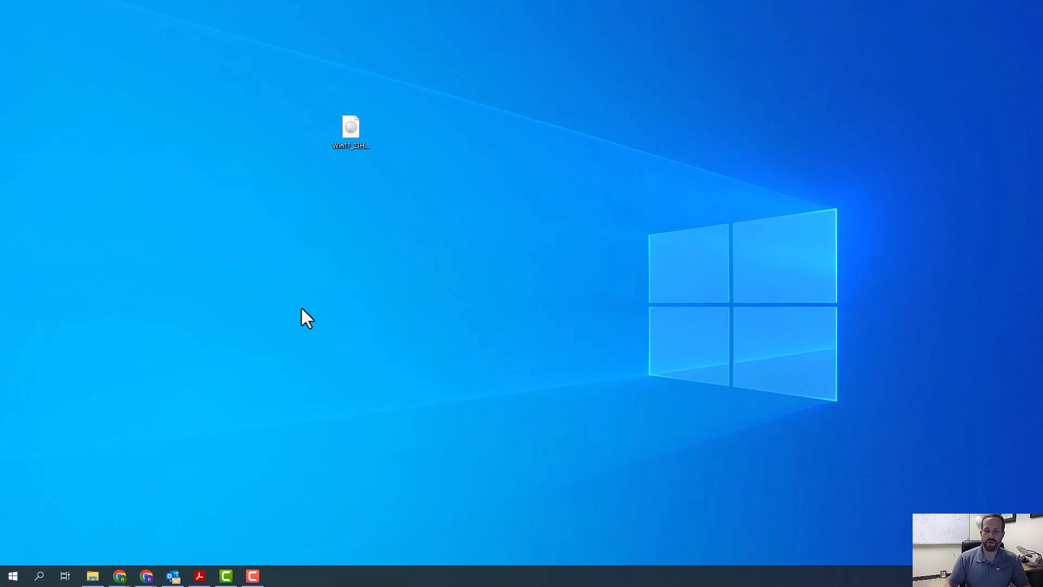
- Reposition the Anaconda Prompt window and list all conda environments with conda env list
{"action": "left_click_drag", "start_coordinate": [522, 157], "coordinate": [566, 109]}
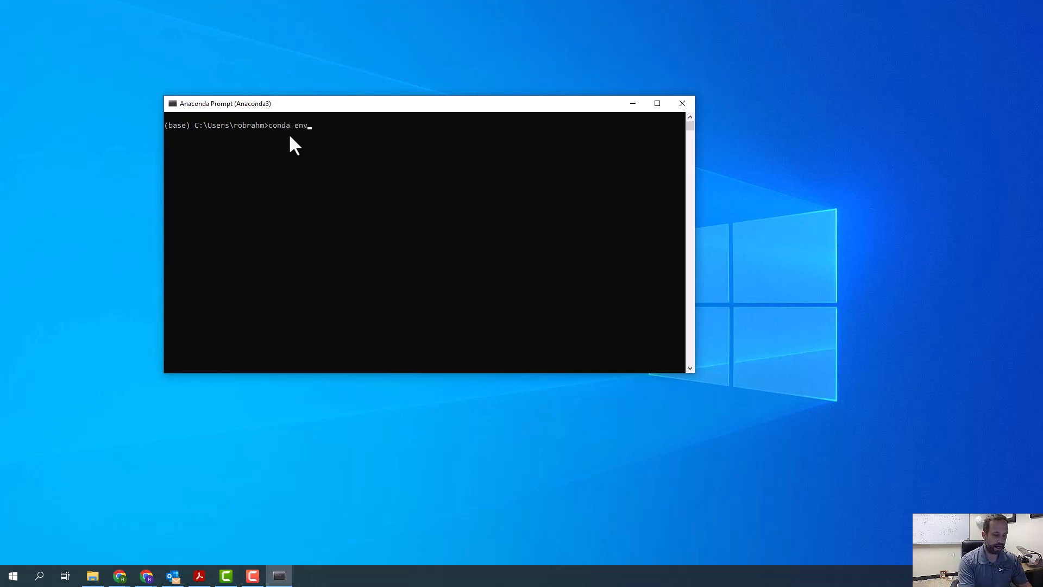
{"action": "type", "text": "list"}
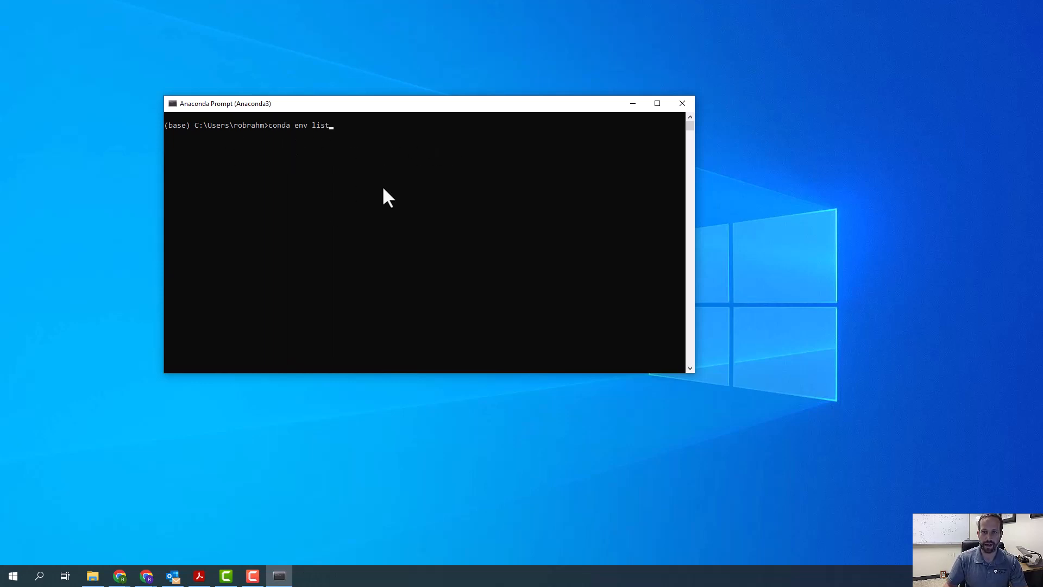
{"action": "key", "text": "Return"}
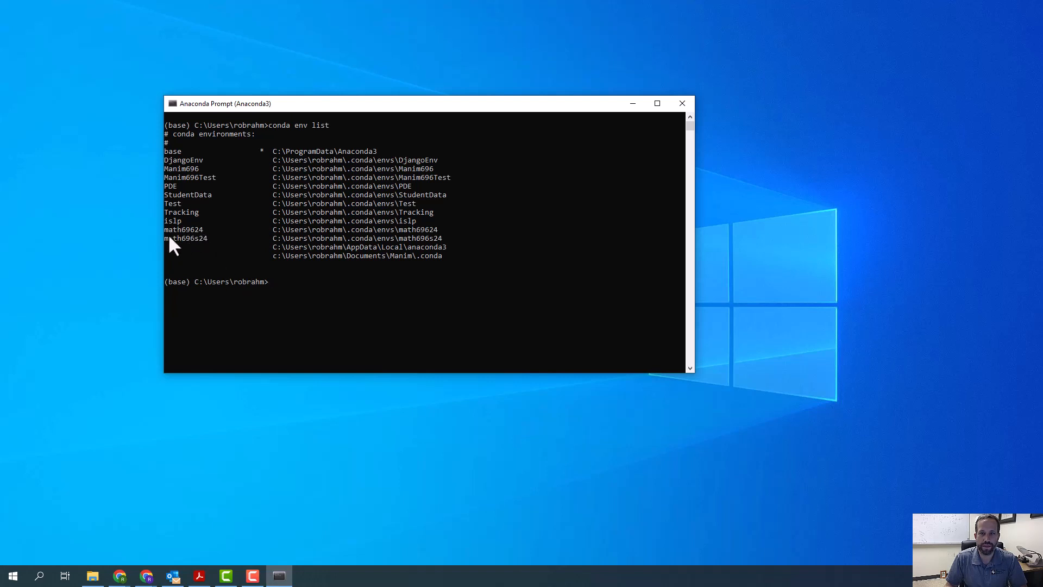
- Activate the math696s24 environment with conda activate
{"action": "type", "text": "co"}
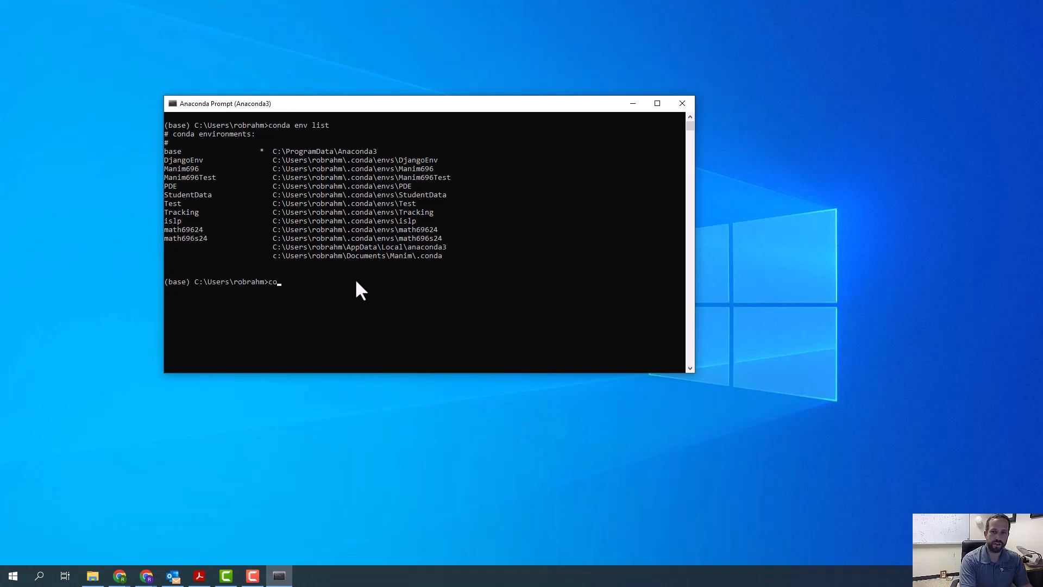
{"action": "type", "text": "nda acivate"}
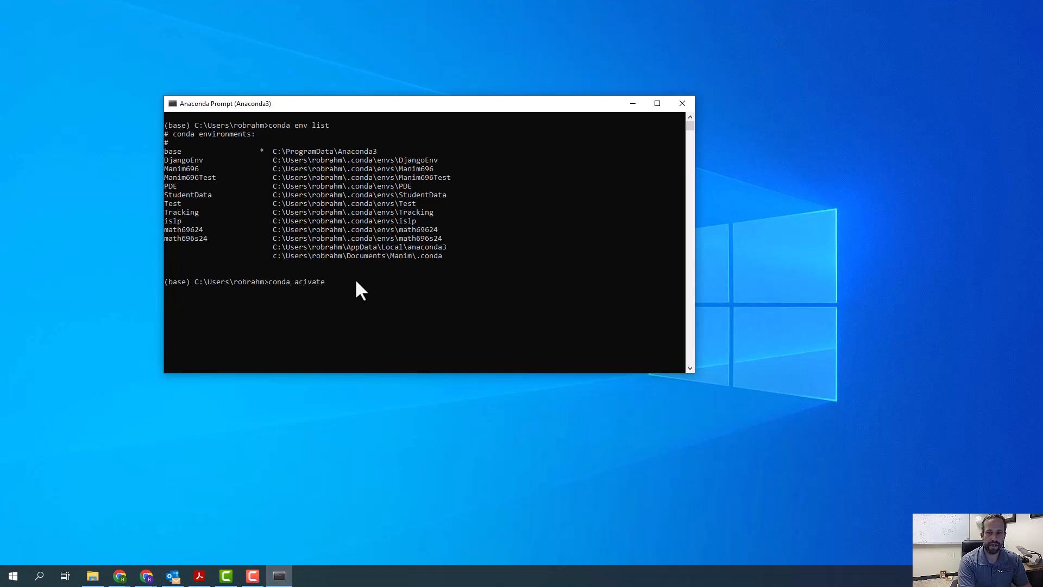
{"action": "key", "text": "BackSpace"}
{"action": "key", "text": "BackSpace"}
{"action": "key", "text": "BackSpace"}
{"action": "key", "text": "BackSpace"}
{"action": "key", "text": "BackSpace"}
{"action": "key", "text": "BackSpace"}
{"action": "type", "text": "tivat"}
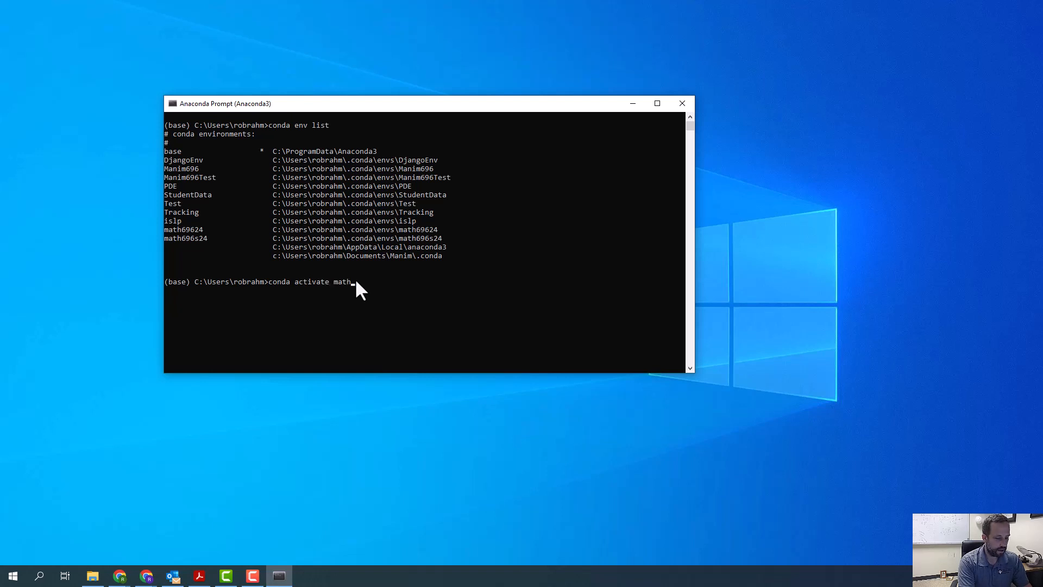
{"action": "type", "text": "e math696s2"}
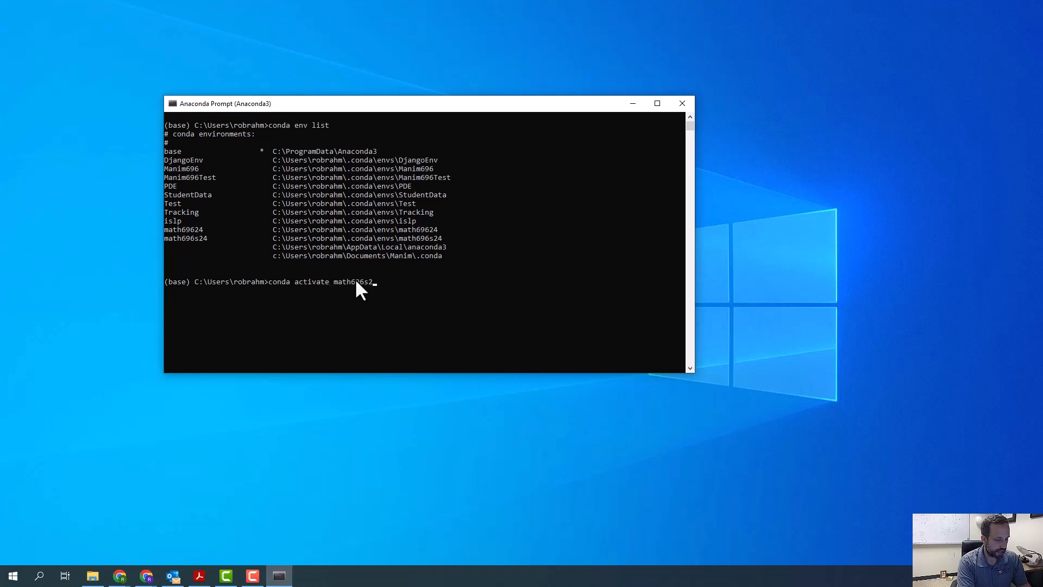
{"action": "type", "text": "4"}
{"action": "key", "text": "Return"}
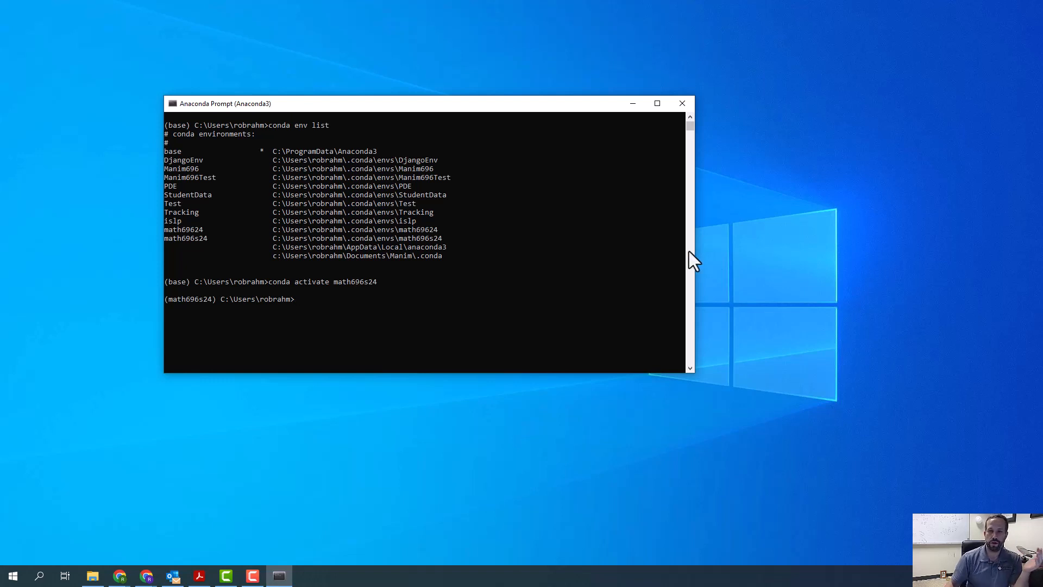
- Try to launch Jupyter Notebook from the math696s24 environment with the command jupyter notebook
{"action": "type", "text": "ju"}
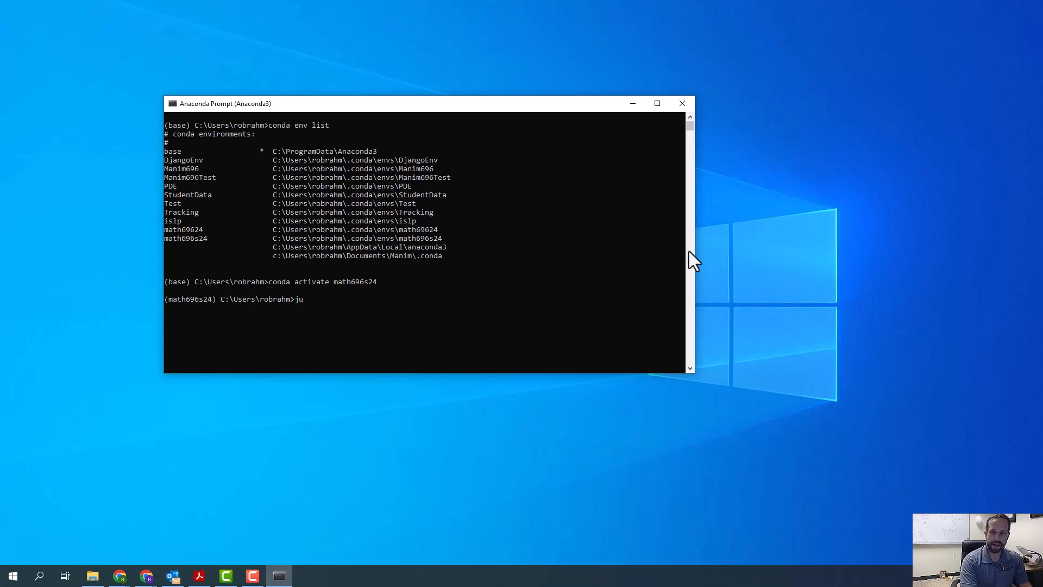
{"action": "type", "text": "p"}
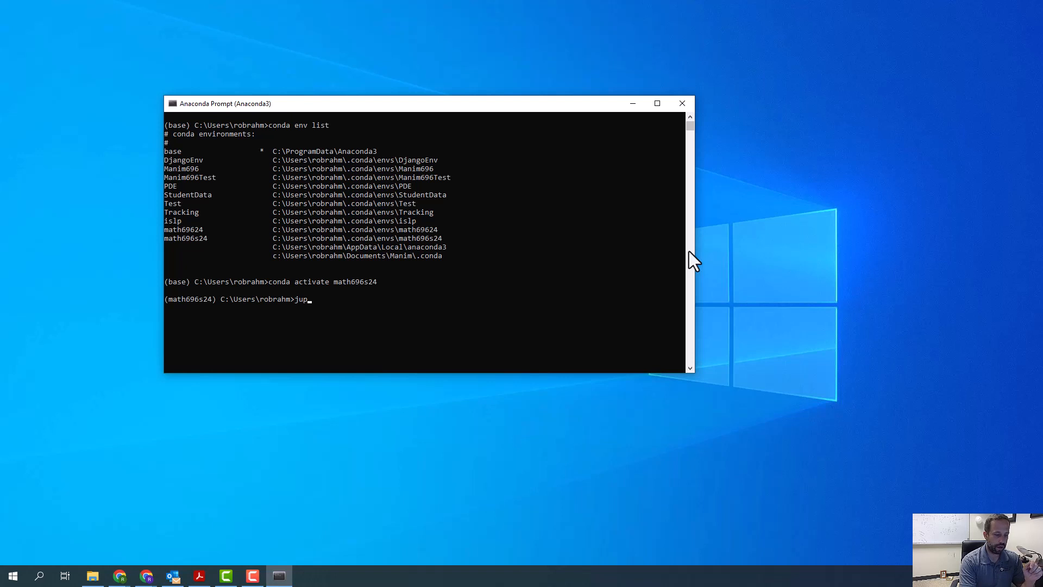
{"action": "type", "text": "yter notebook"}
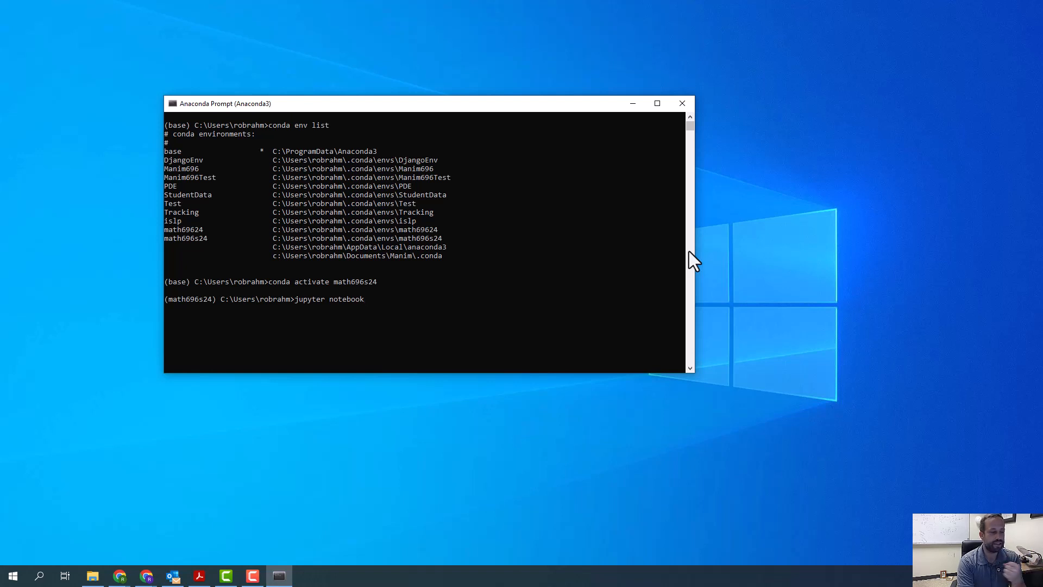
{"action": "key", "text": "Return"}
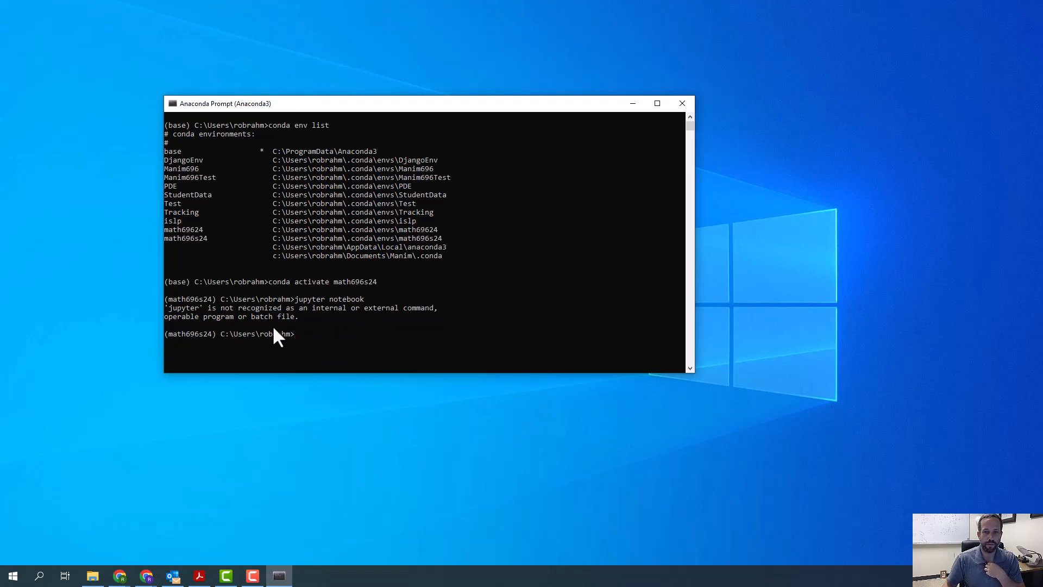
- Install the jupyter package into the math696s24 environment with conda install jupyter and accept the proposed package plan
{"action": "type", "text": "conda install "}
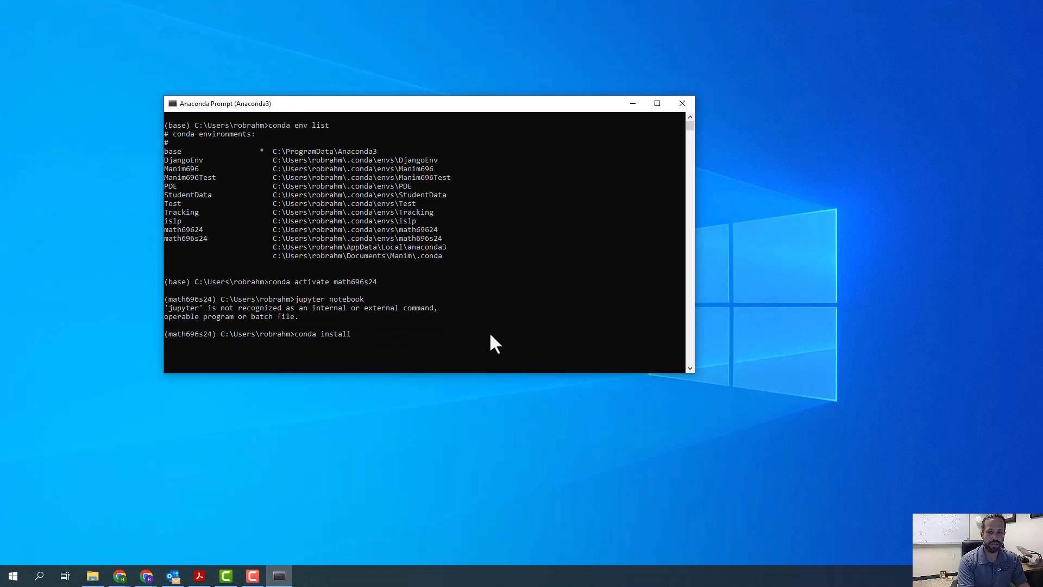
{"action": "type", "text": "jupyter"}
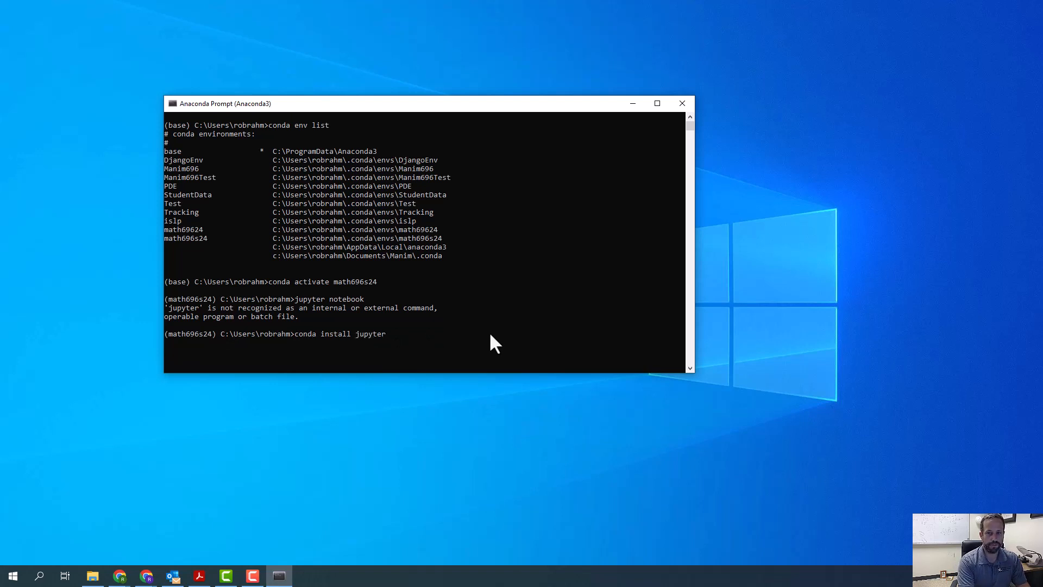
{"action": "key", "text": "Return"}
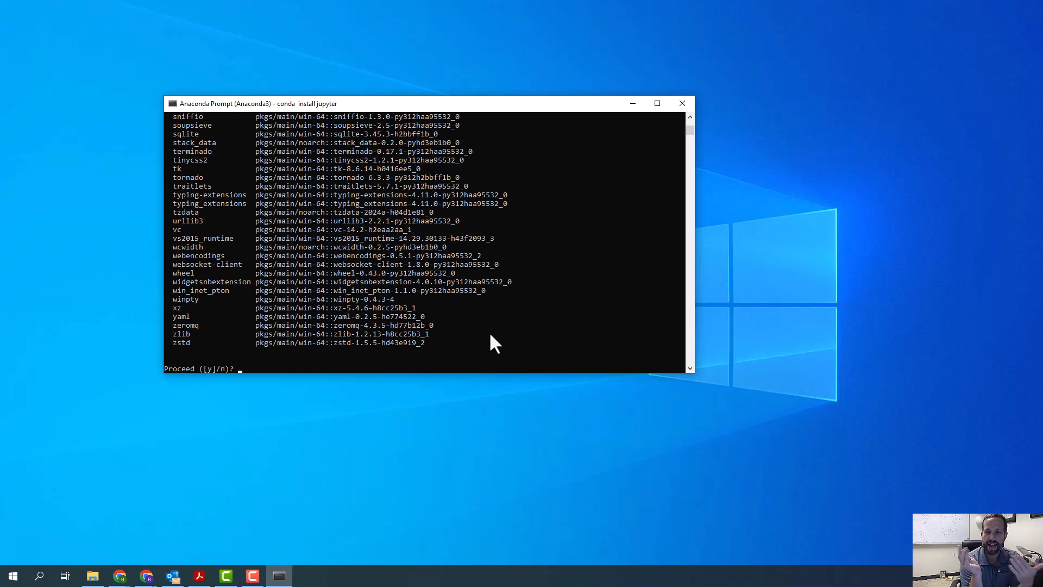
{"action": "type", "text": "y"}
{"action": "key", "text": "Return"}
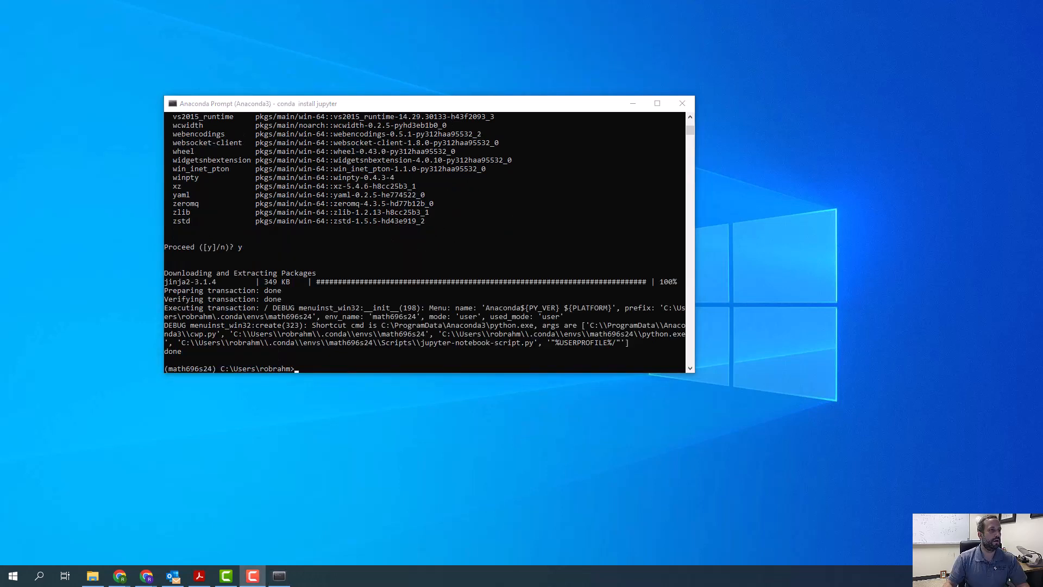
- Launch Jupyter Notebook from the math696s24 environment and maximize the browser window showing its file tree
{"action": "left_click", "coordinate": [317, 364]}
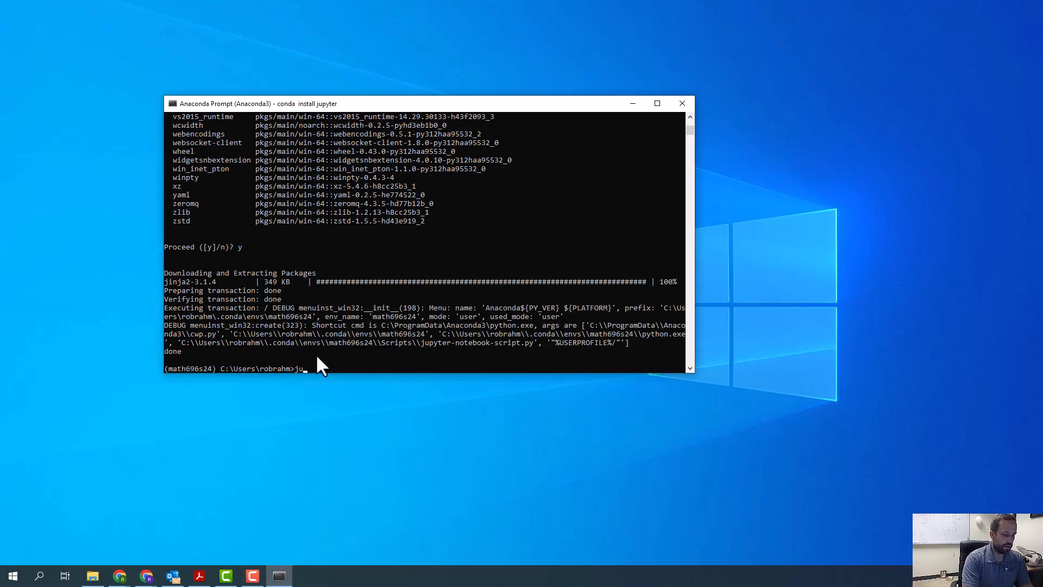
{"action": "type", "text": "jupyter notebook"}
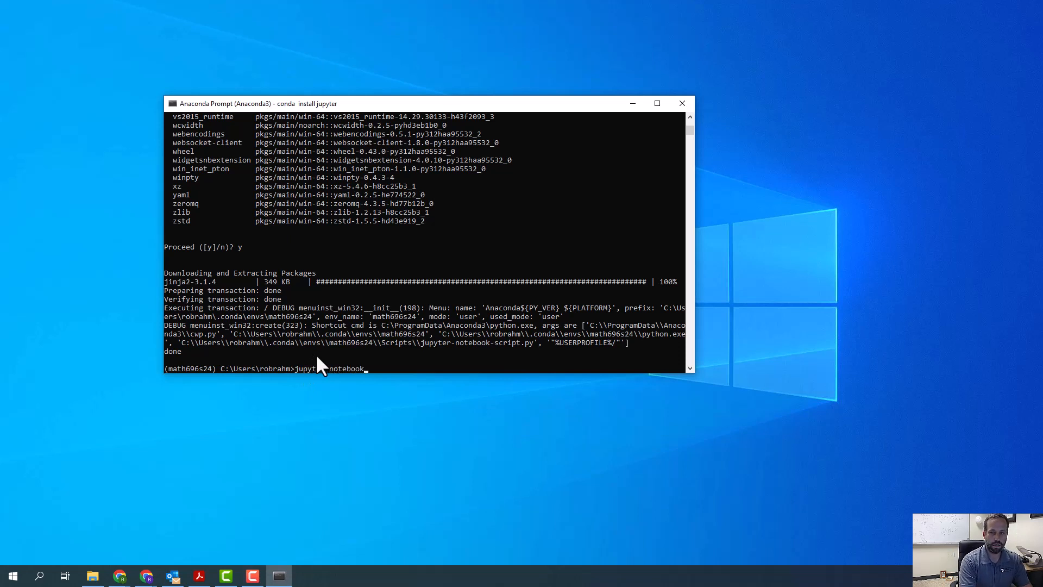
{"action": "key", "text": "Return"}
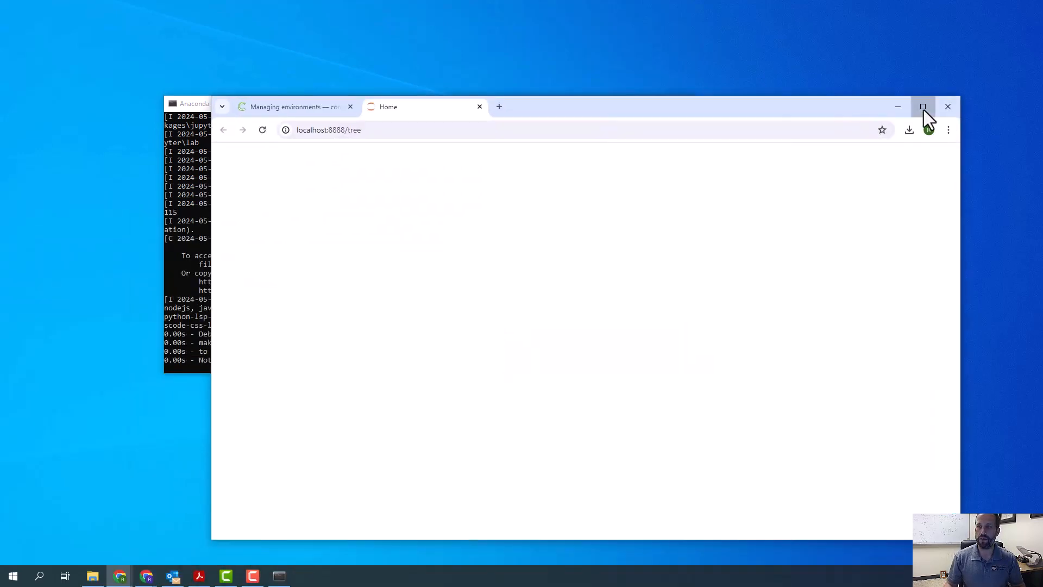
{"action": "left_click", "coordinate": [922, 107]}
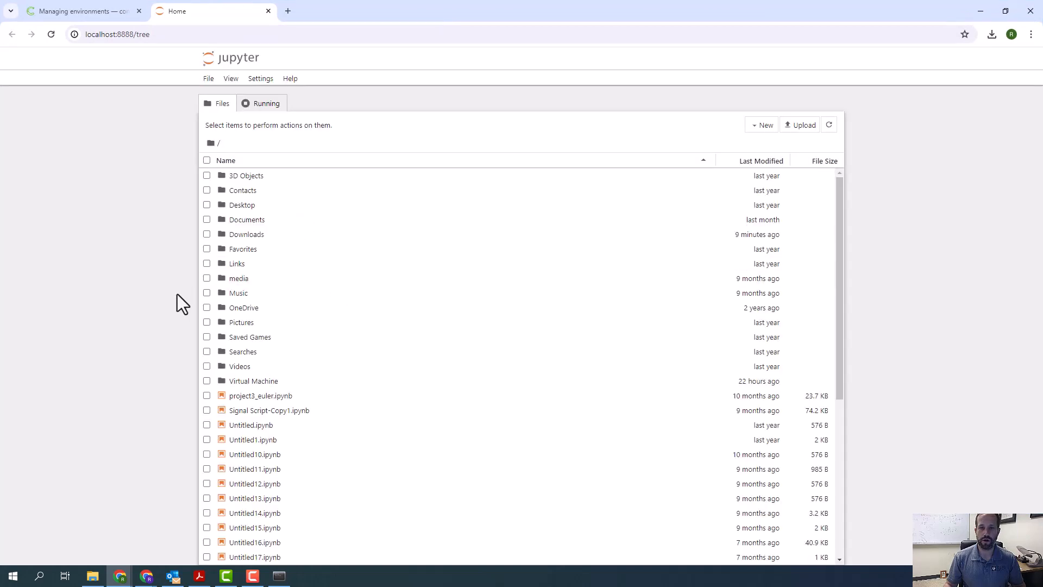
- Start creating a new item in the root folder of the Jupyter file tree
{"action": "left_click", "coordinate": [758, 129]}
{"action": "left_click", "coordinate": [765, 140]}
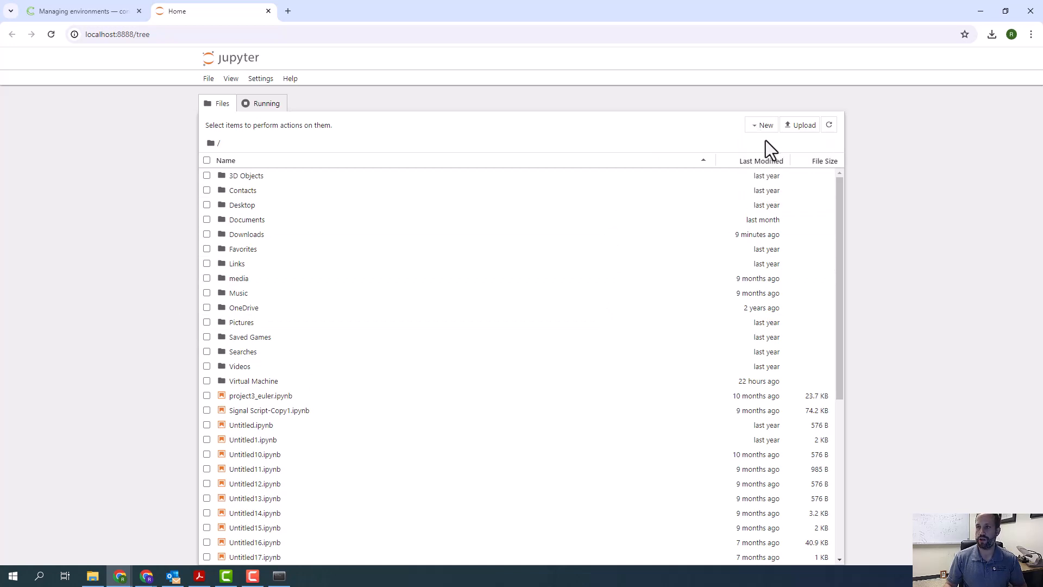